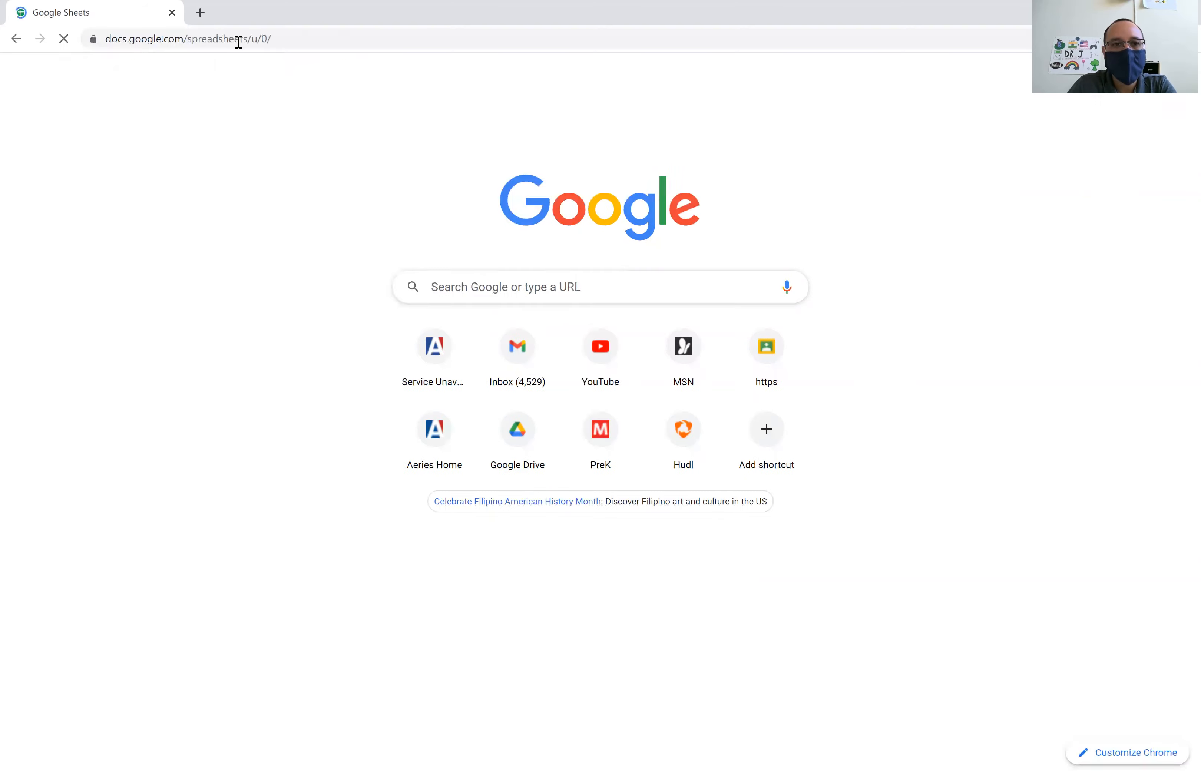
Step: Create a blank spreadsheet and title it "Balcony Drop Data Processing"
click(217, 194)
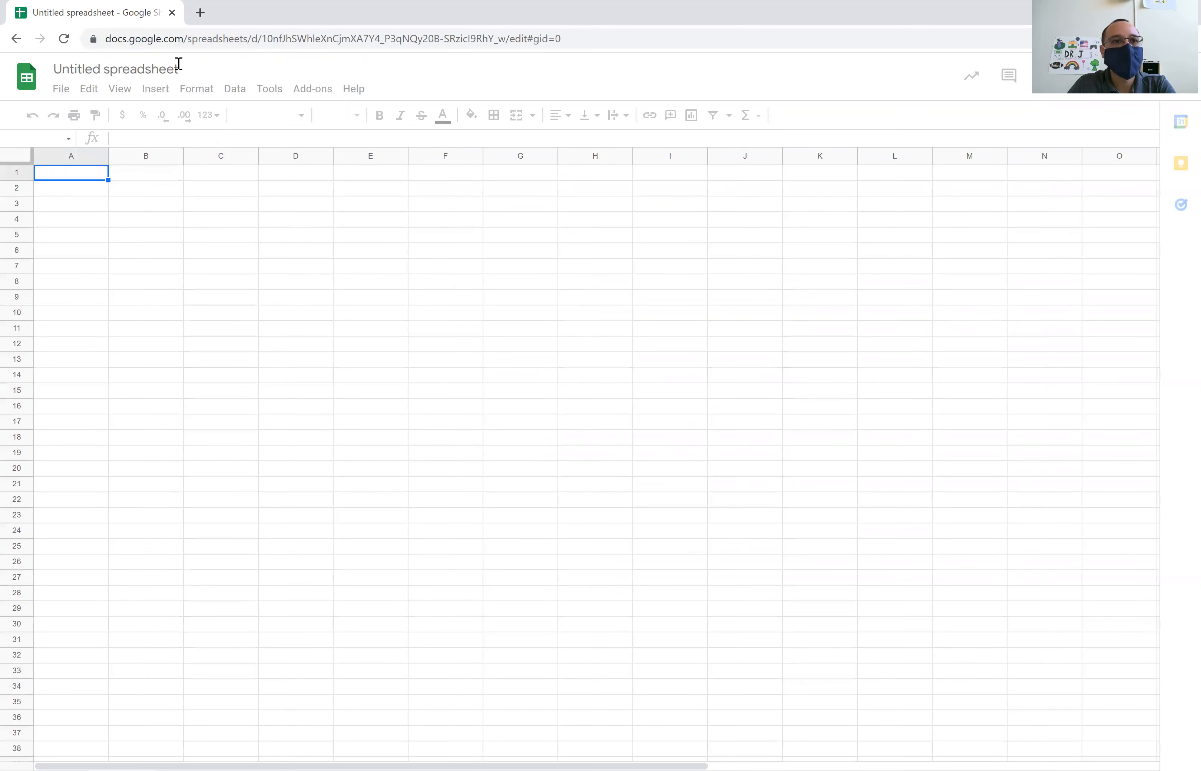
click(157, 70)
text(j)
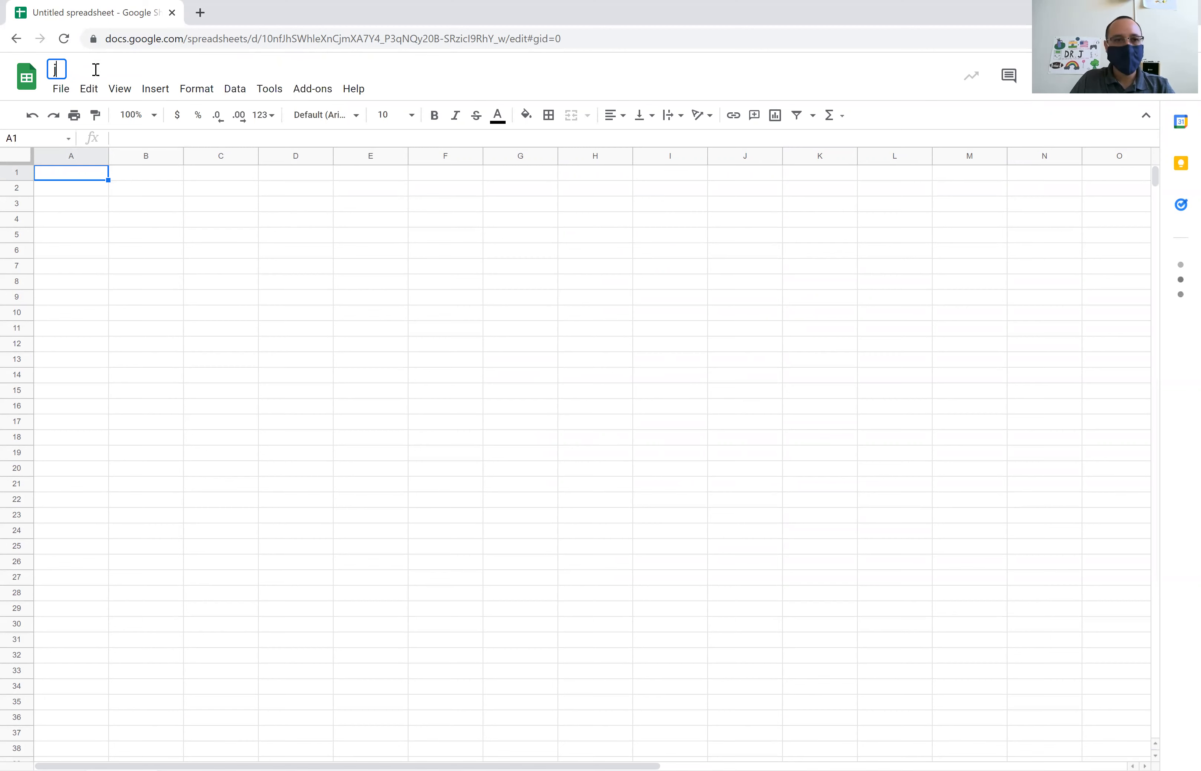
key(ctrl+z)
key(BackSpace)
text(Balco)
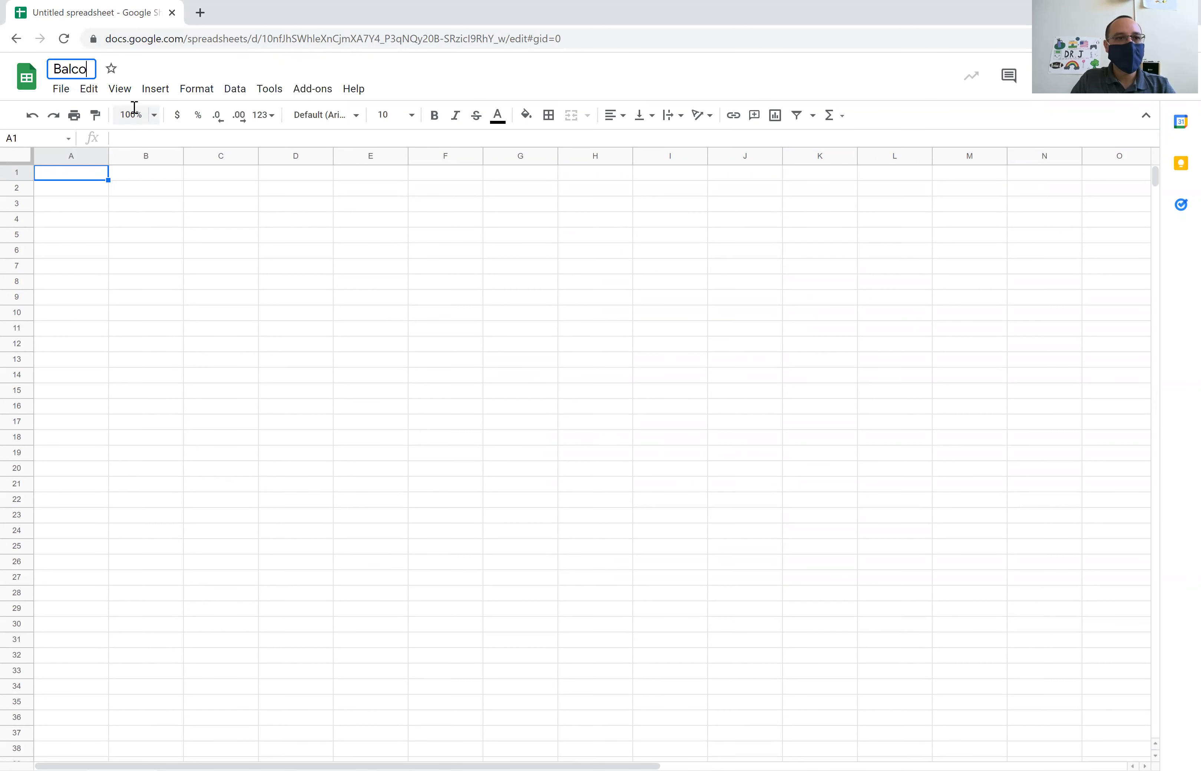
text(ny Drop Data)
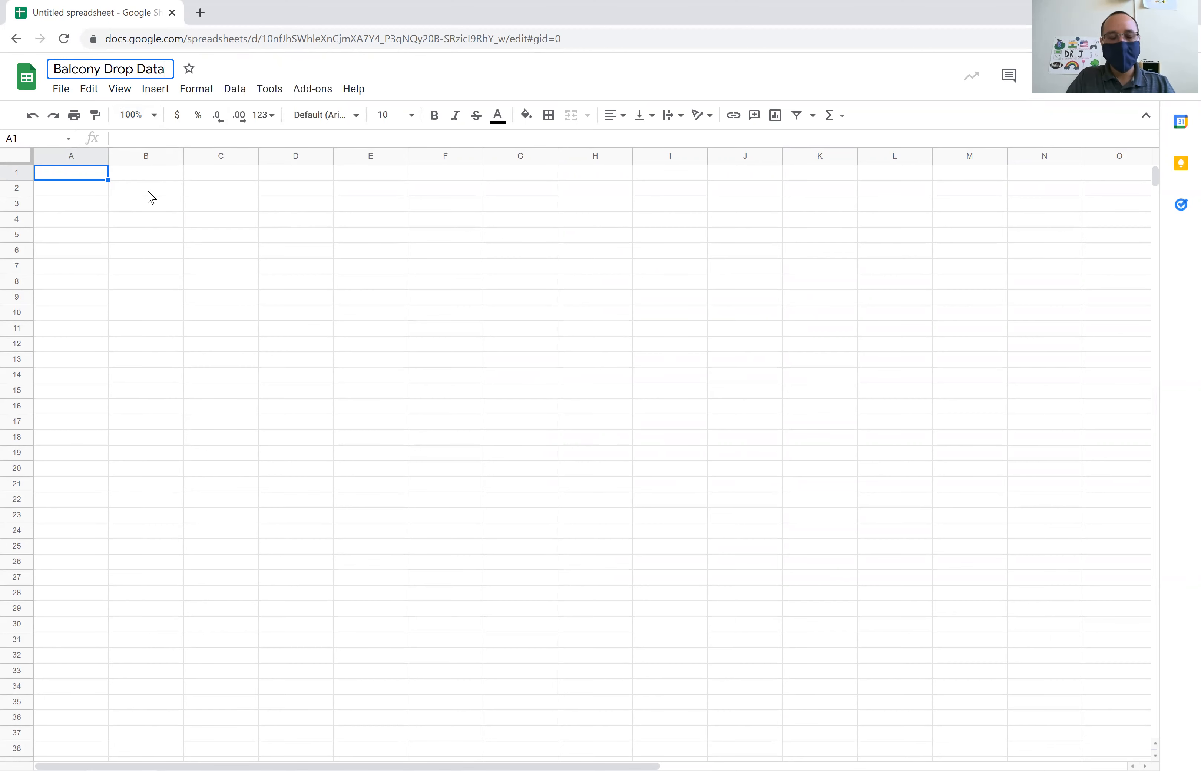
text( Processing)
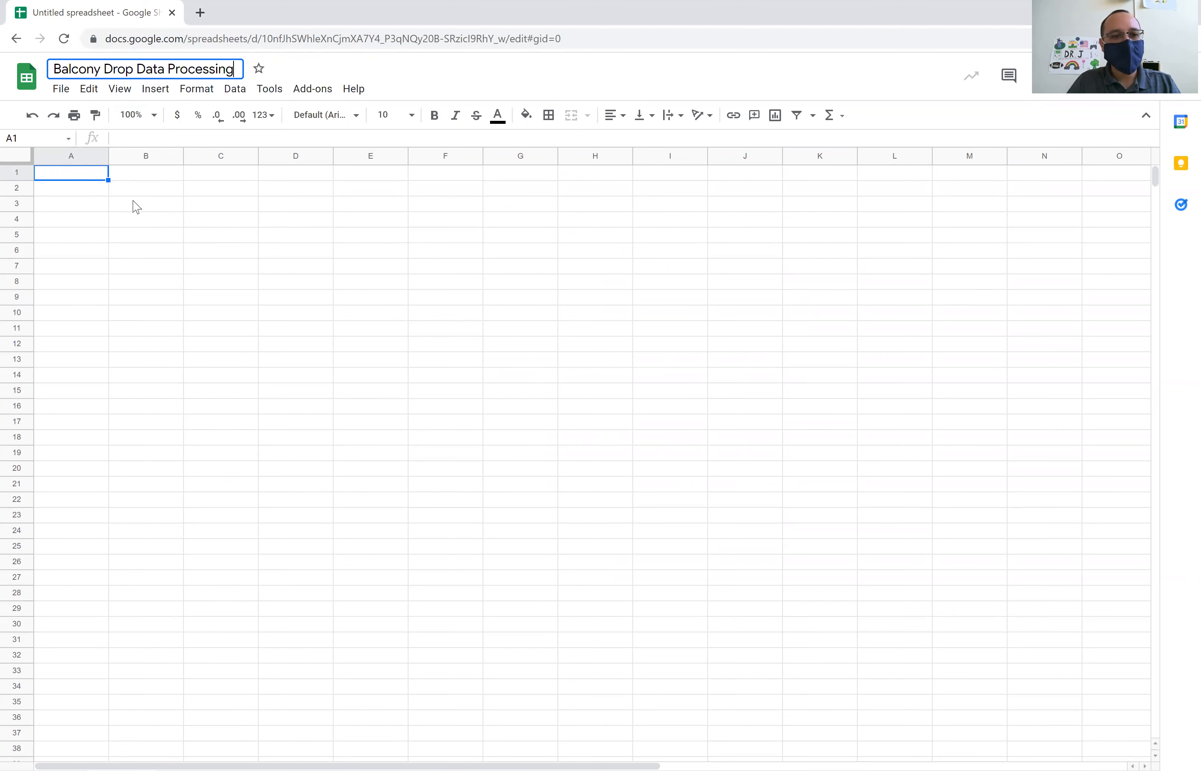
click(160, 179)
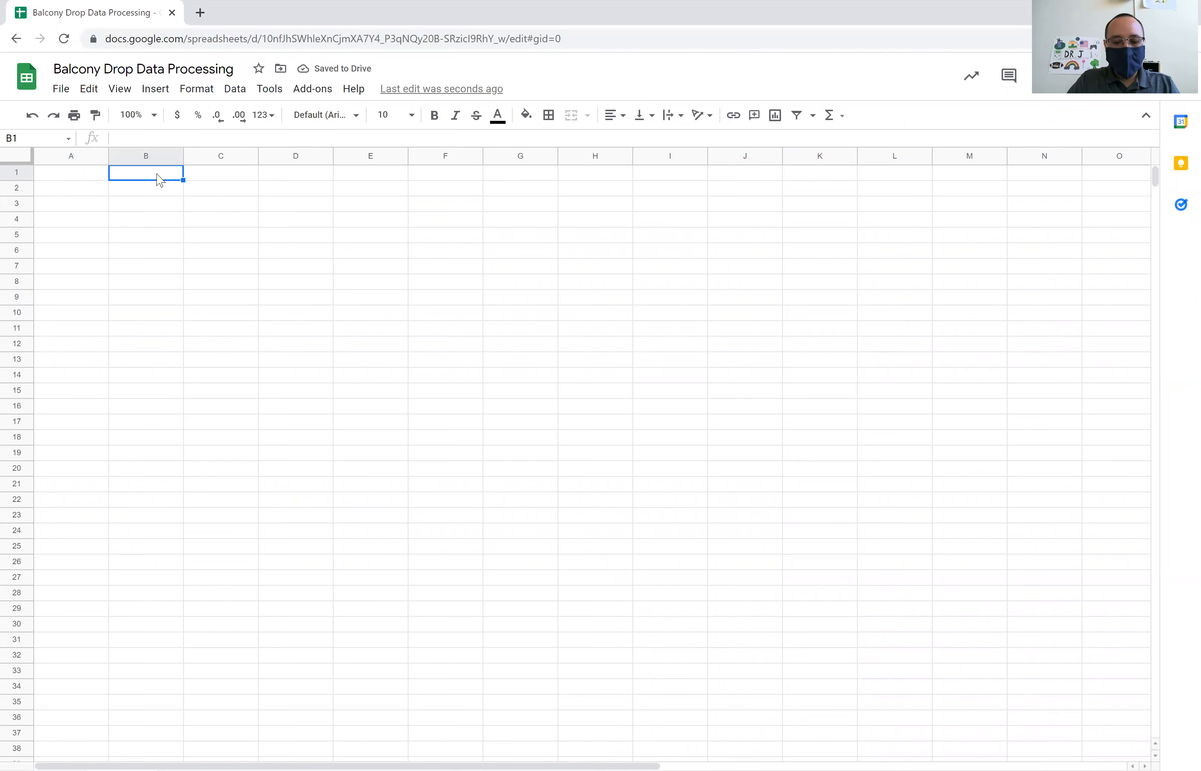
Step: Enter the column header "Time (s)" in cell C1
click(242, 170)
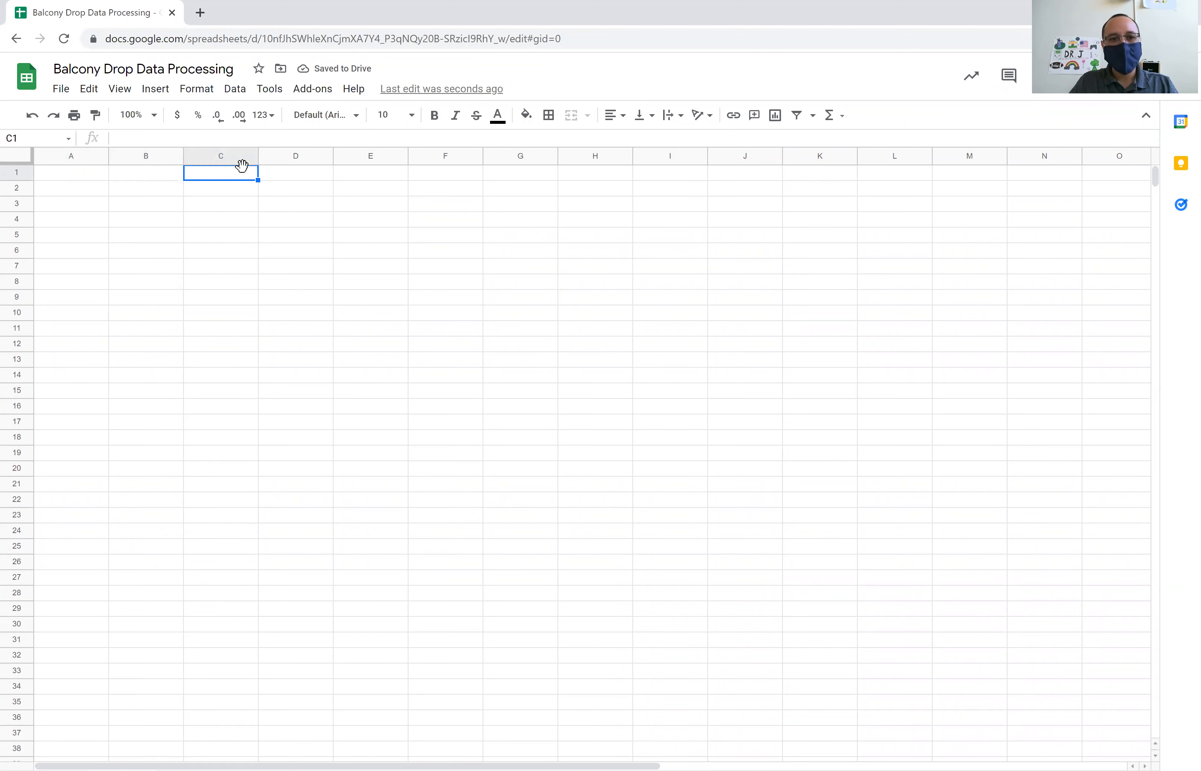
text(Time (s)
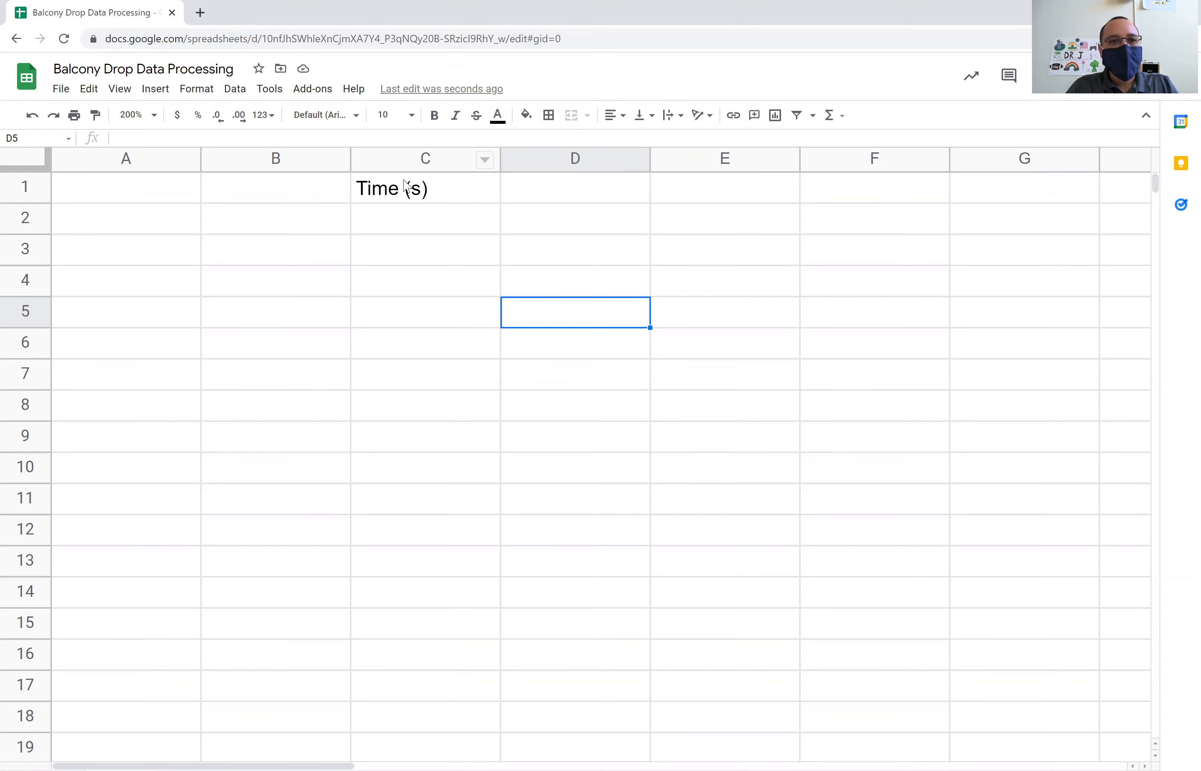
click(437, 194)
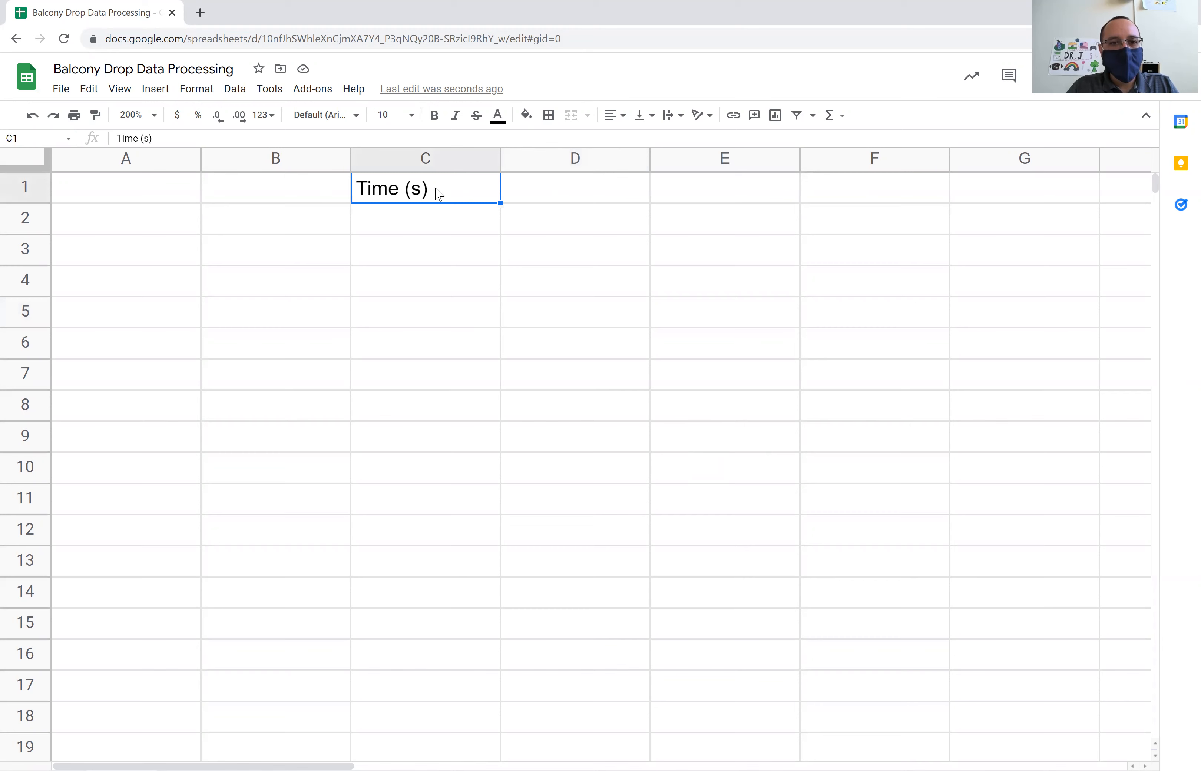
double_click(436, 191)
key(shift+Left)
key(shift+Left)
key(shift+Left)
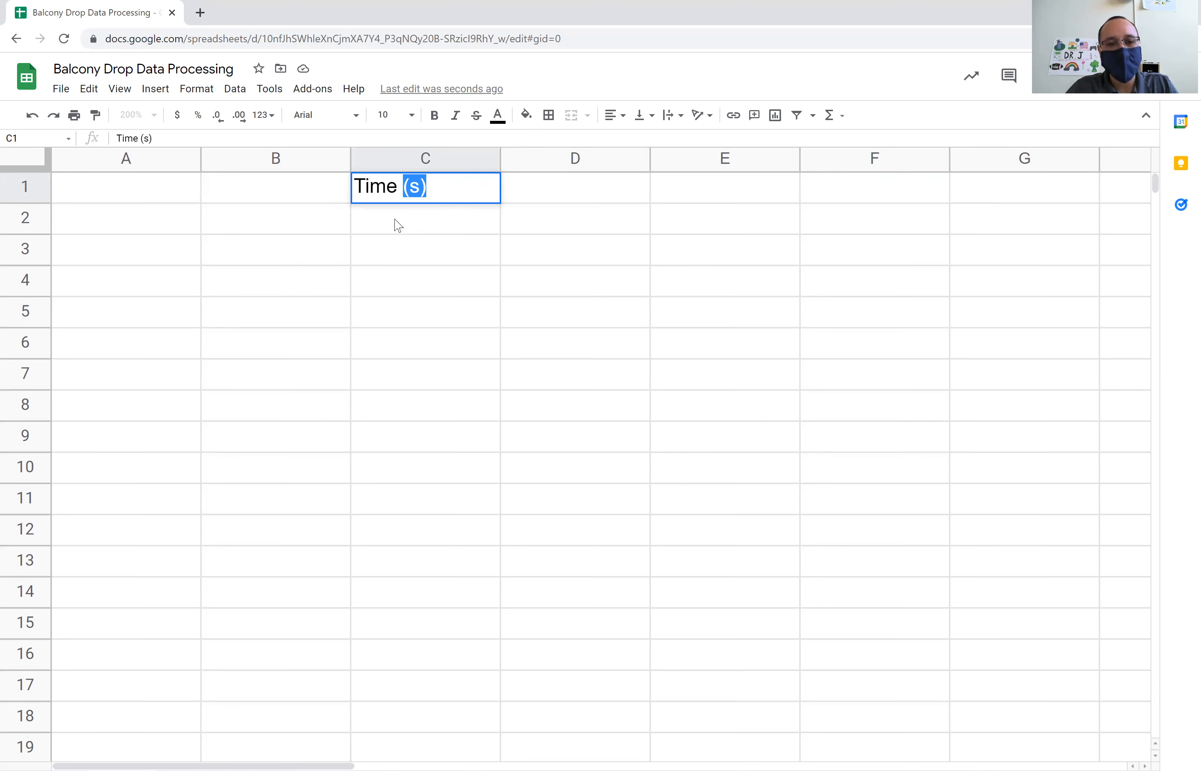
Step: Enter the row labels "Trial 1", "Trial 2" and "Trial 3" in cells B2 to B4
click(279, 223)
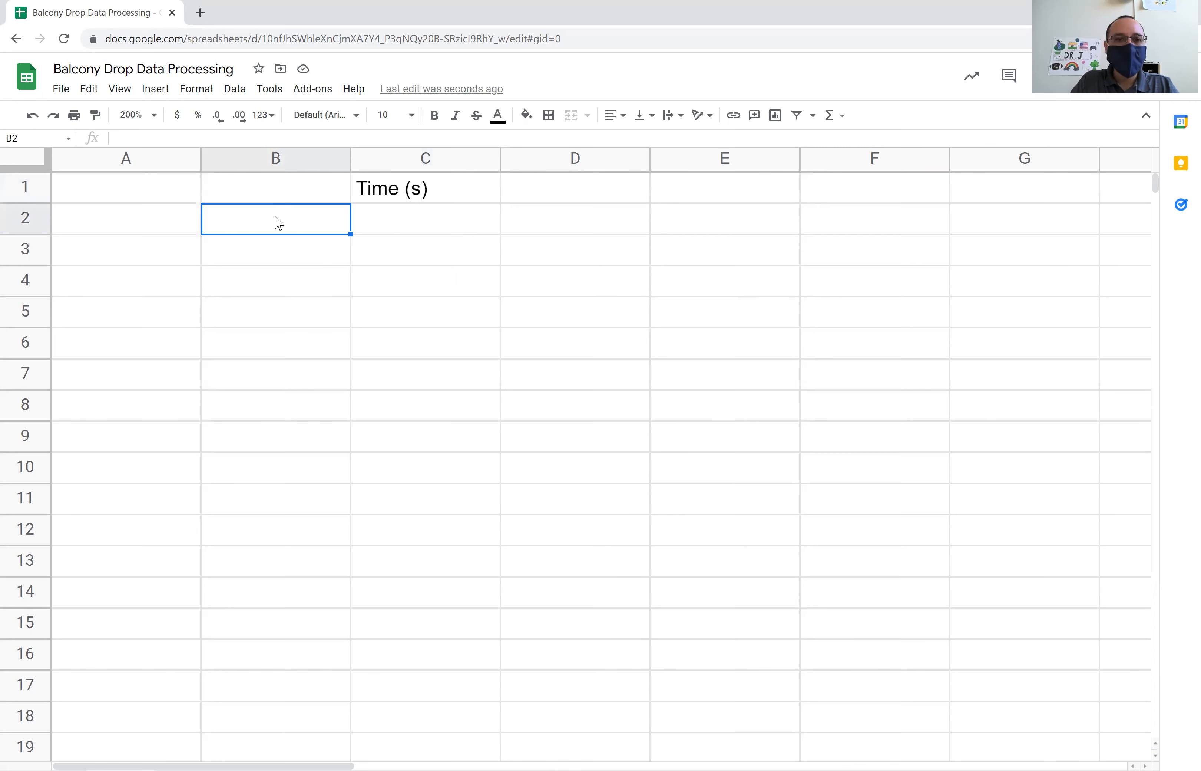
text(Trial 1)
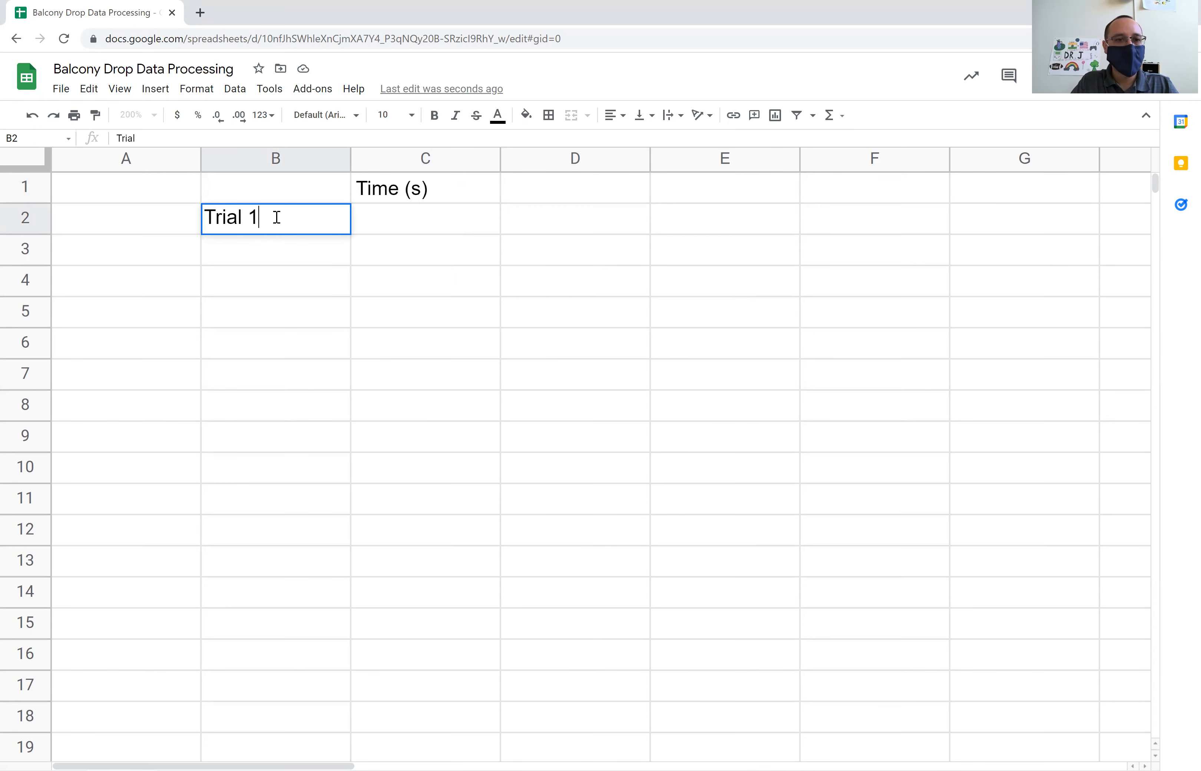
key(Return)
text(Trial 2)
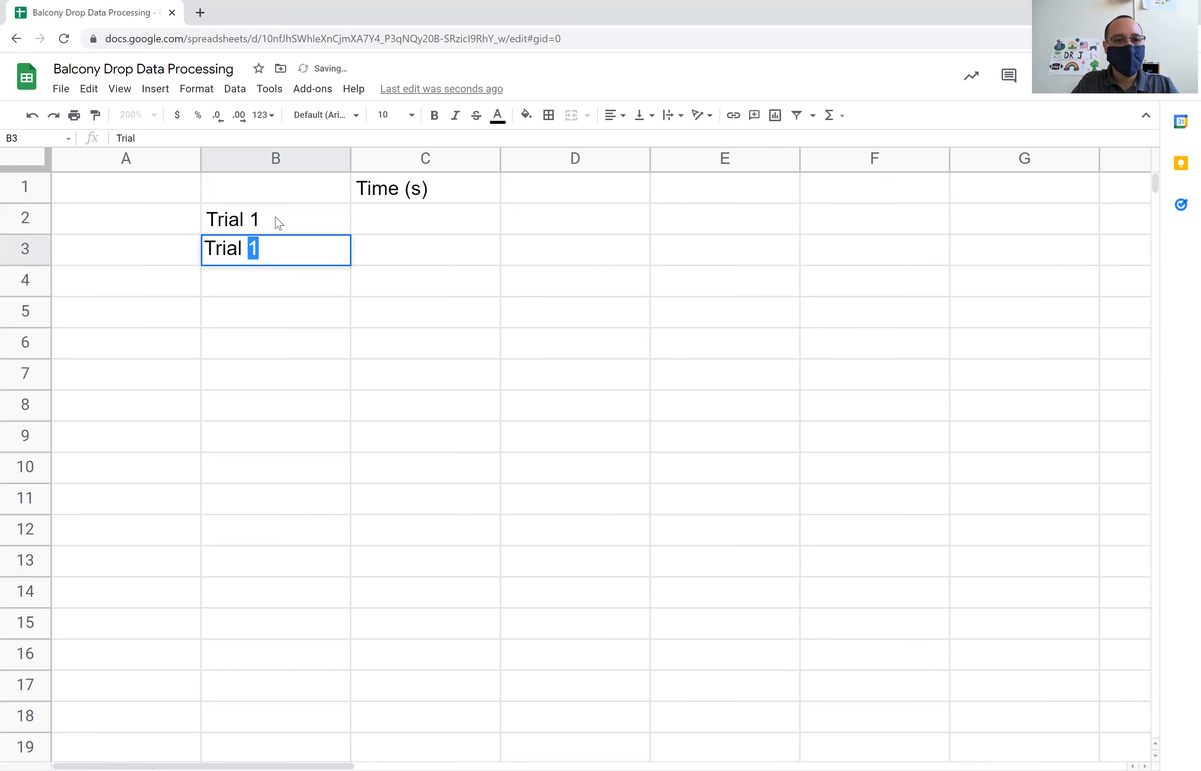
key(Return)
text(Trails)
key(BackSpace)
key(BackSpace)
key(BackSpace)
key(BackSpace)
text(ial 3)
key(Return)
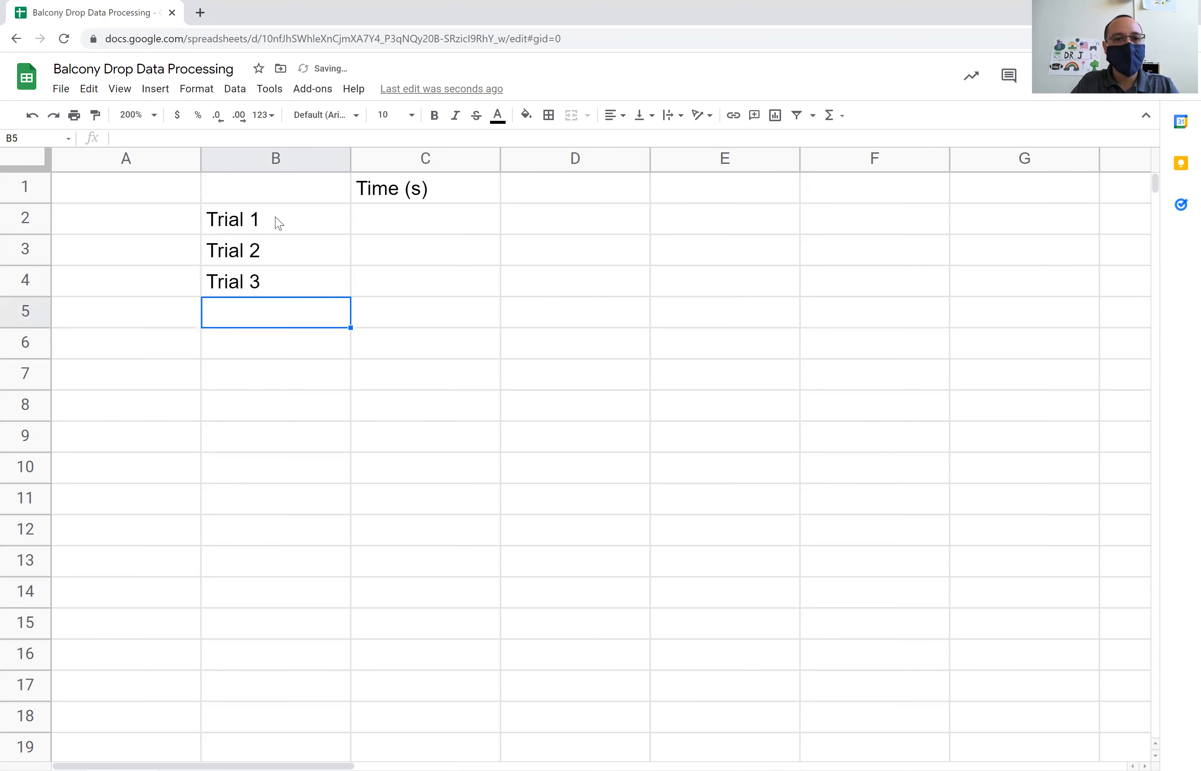
Step: Enter the trial times 1.07, 0.94 and 1.11 in cells C2 to C4
click(398, 214)
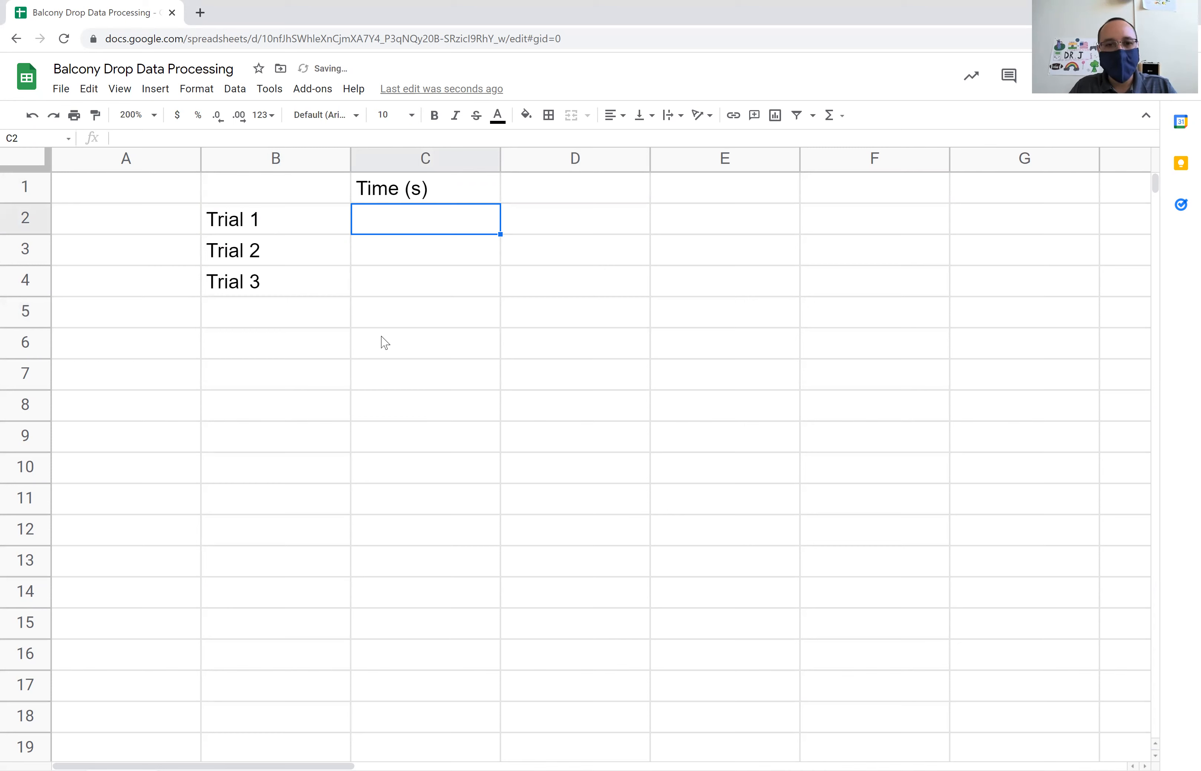
text(1.07)
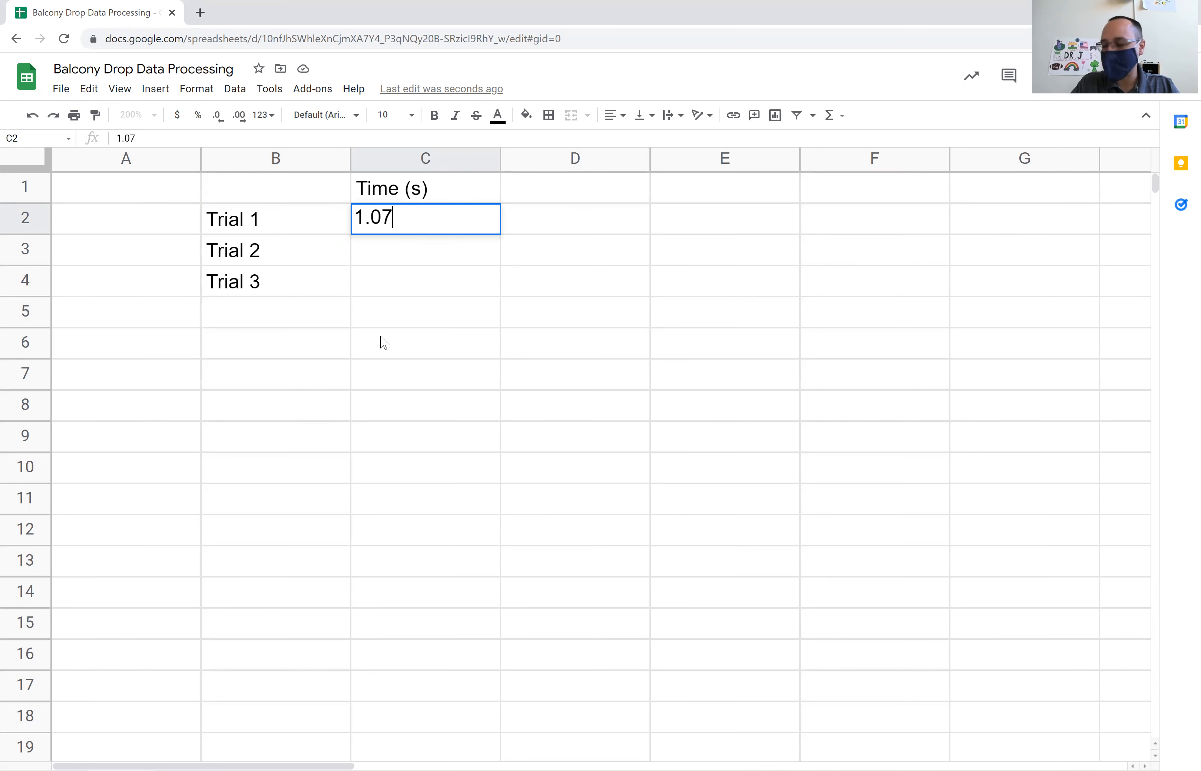
key(Return)
text(0.94)
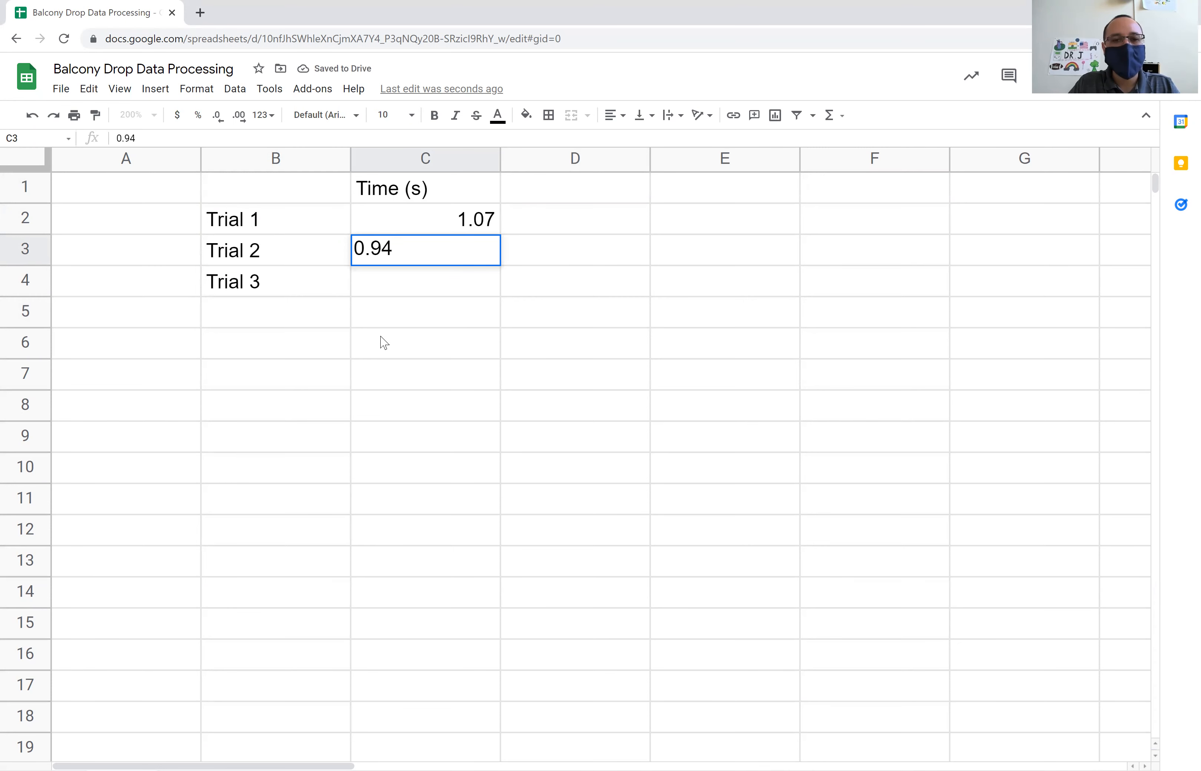
key(Return)
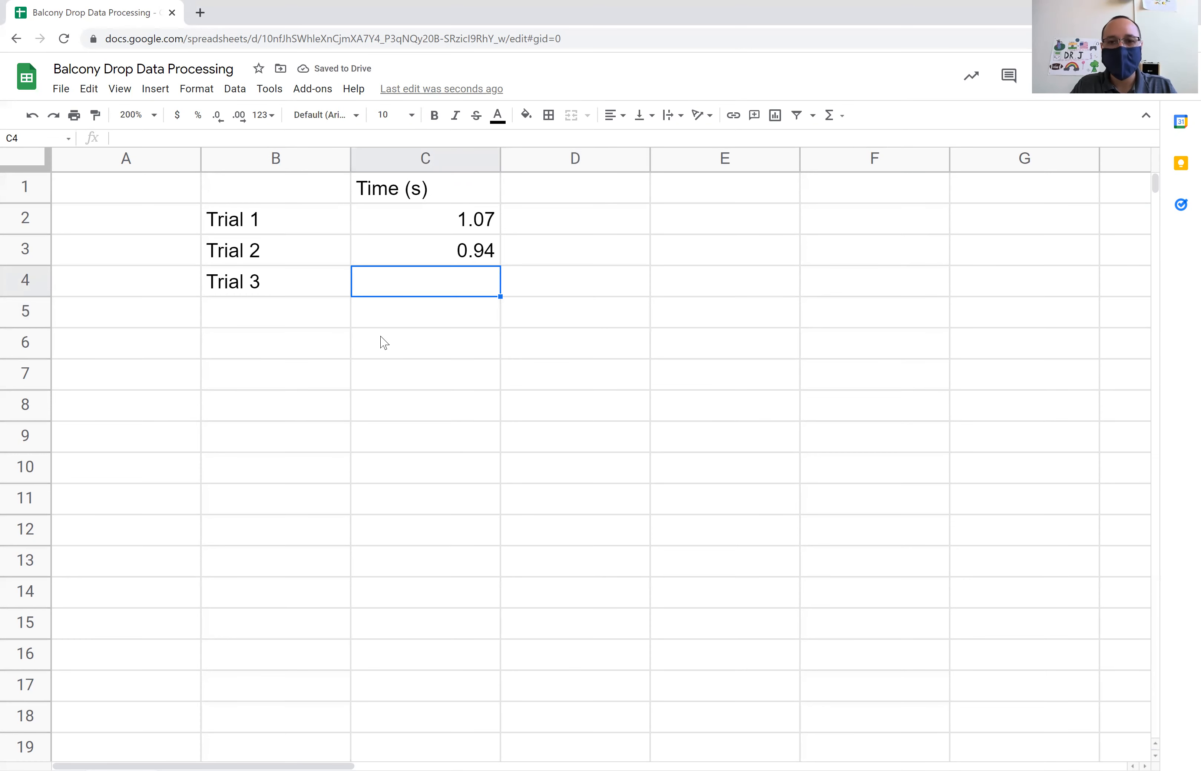
text(1.11)
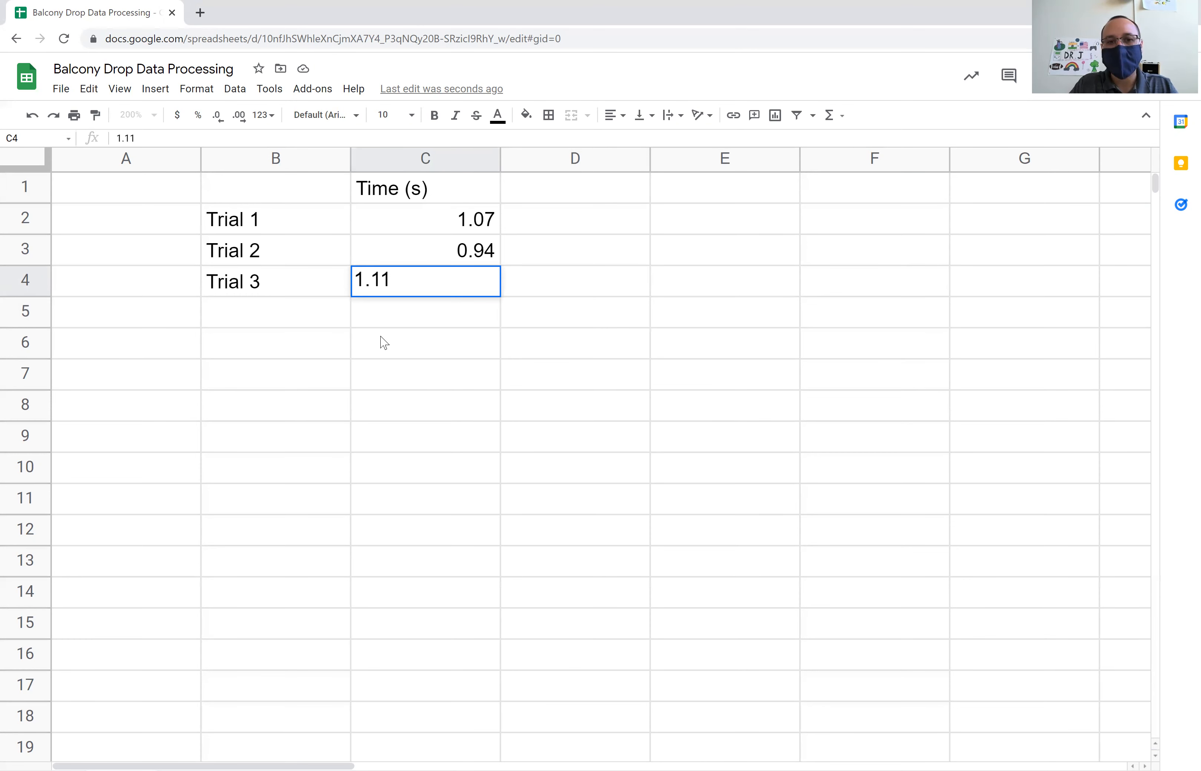
key(Return)
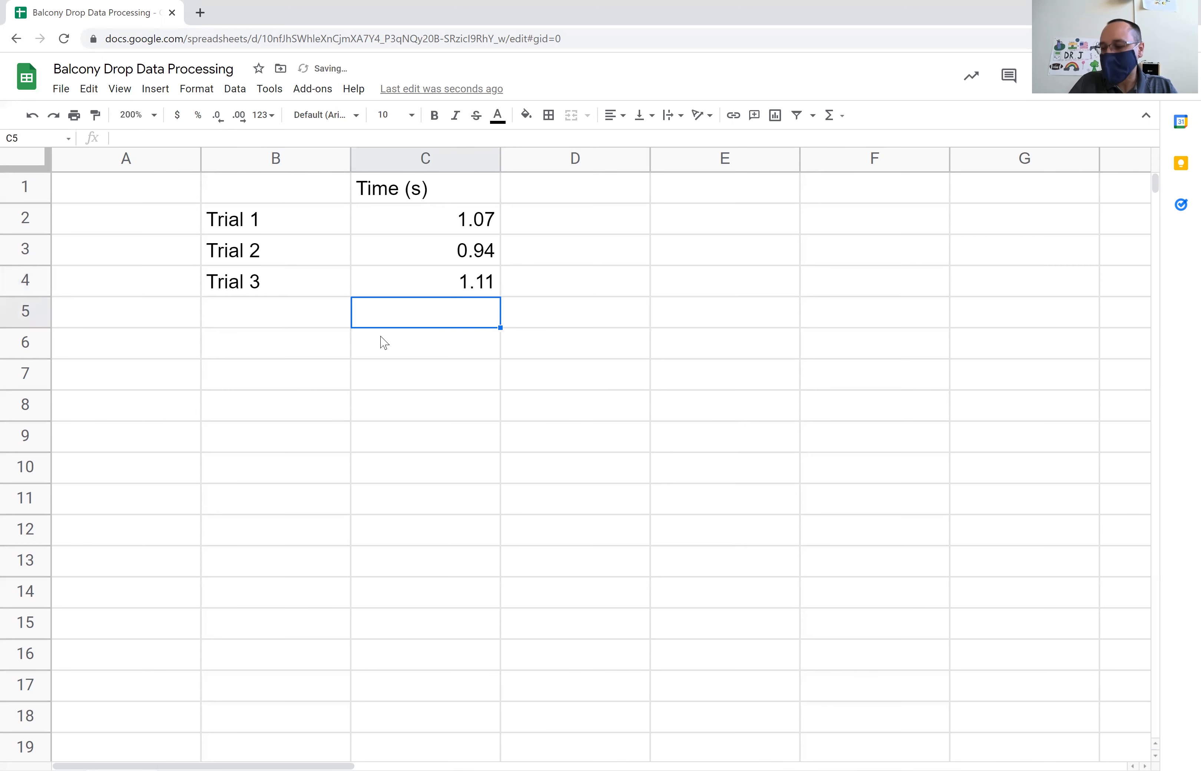
Step: Enter the row label "Average Time (s)" in cell B5 below the trial labels
click(267, 317)
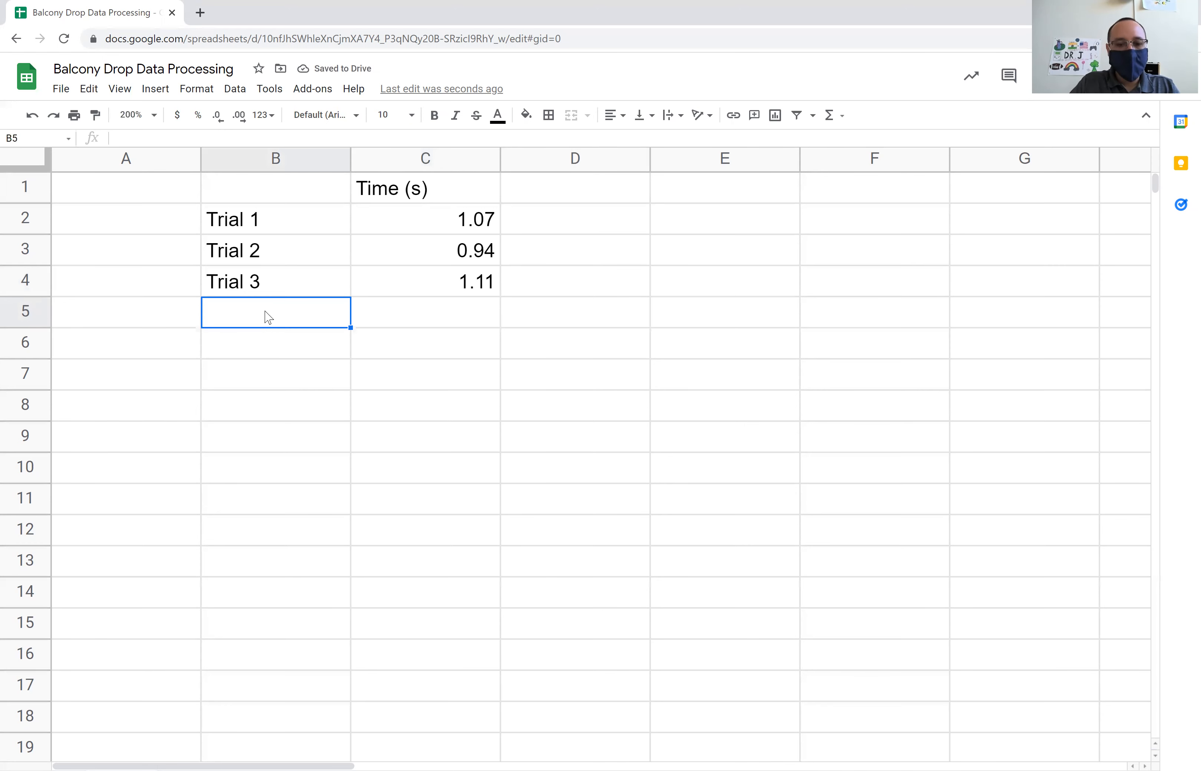
text(Aver)
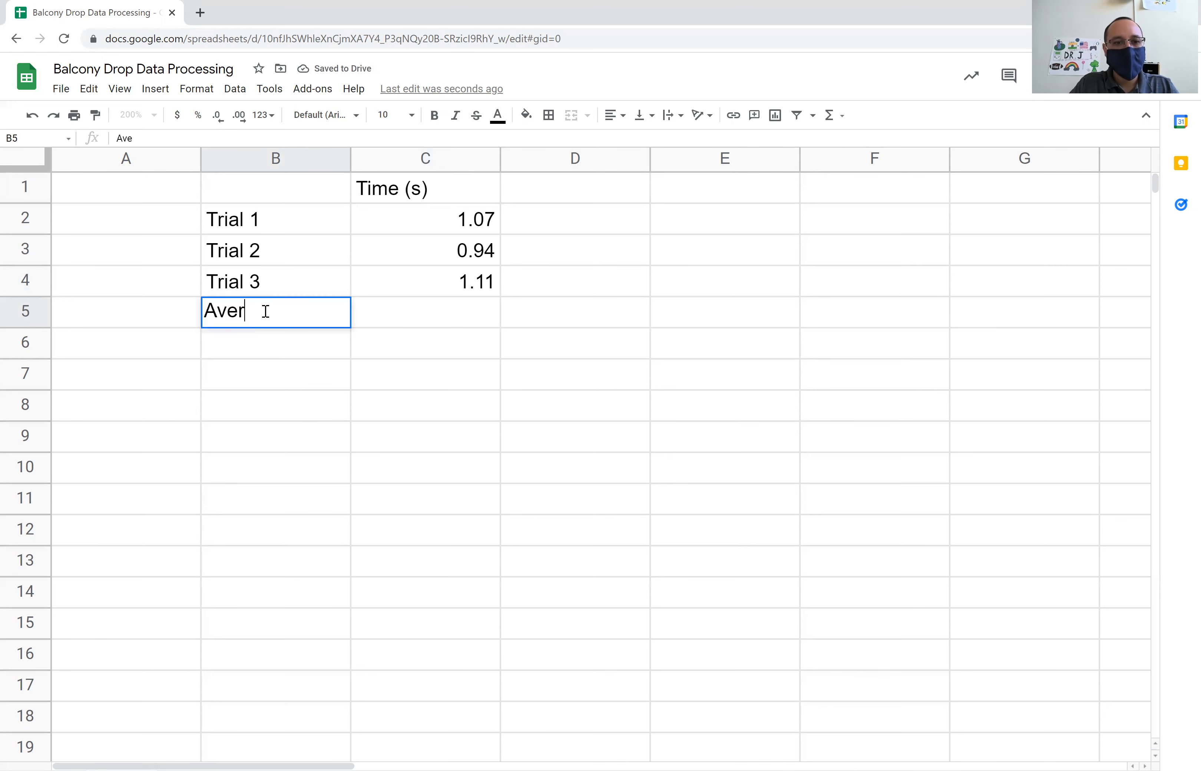
text(age Time (s))
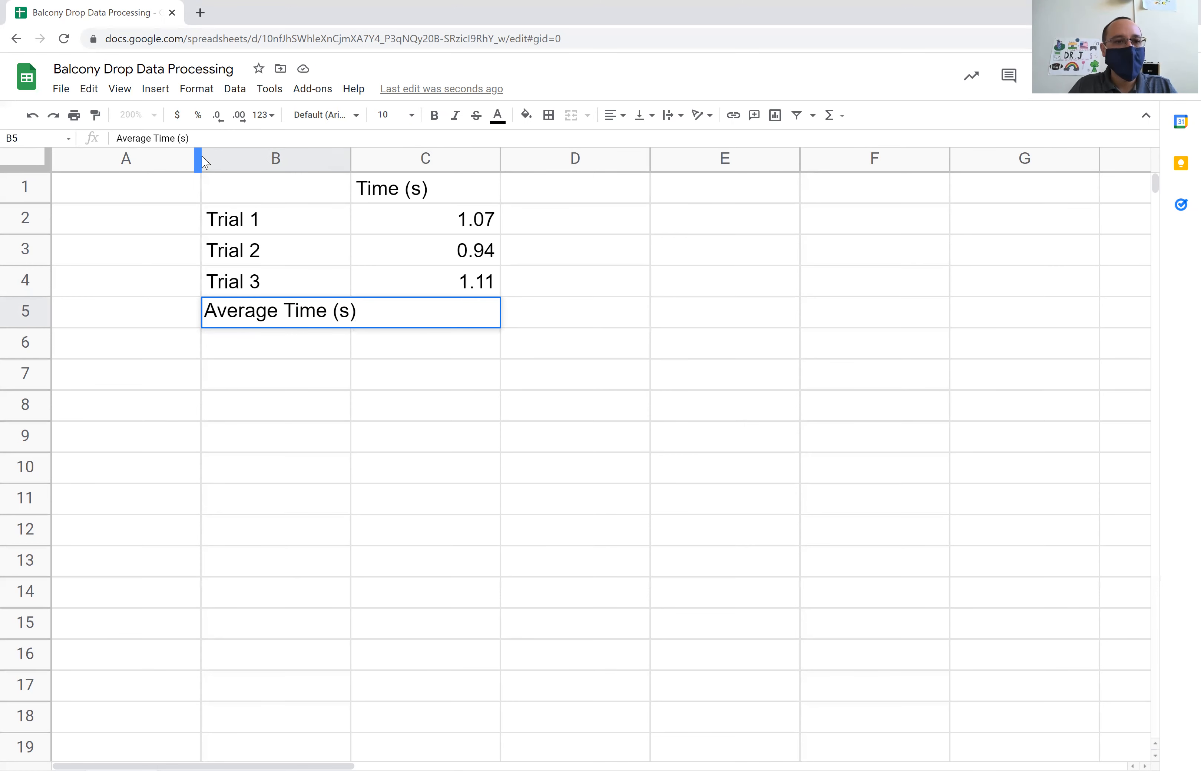
Step: Narrow column A slightly and widen column B so that the average time label fits in its cell
drag(197, 158, 174, 189)
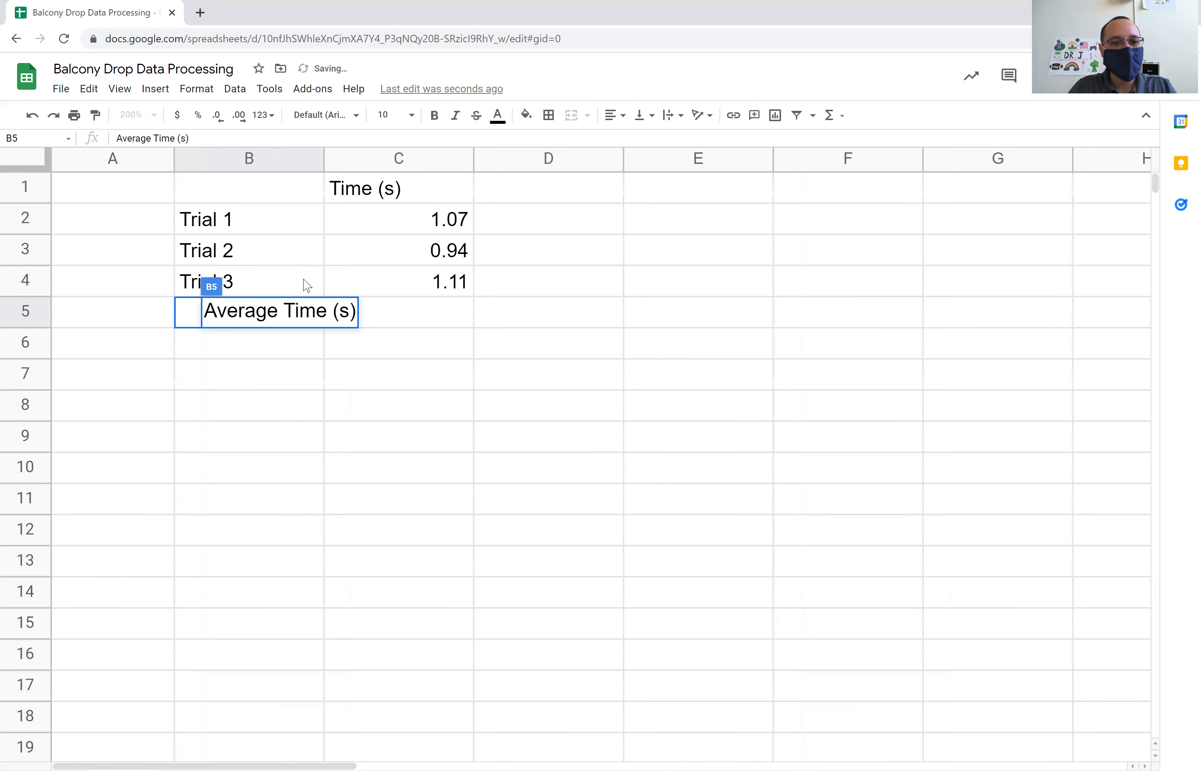
click(289, 374)
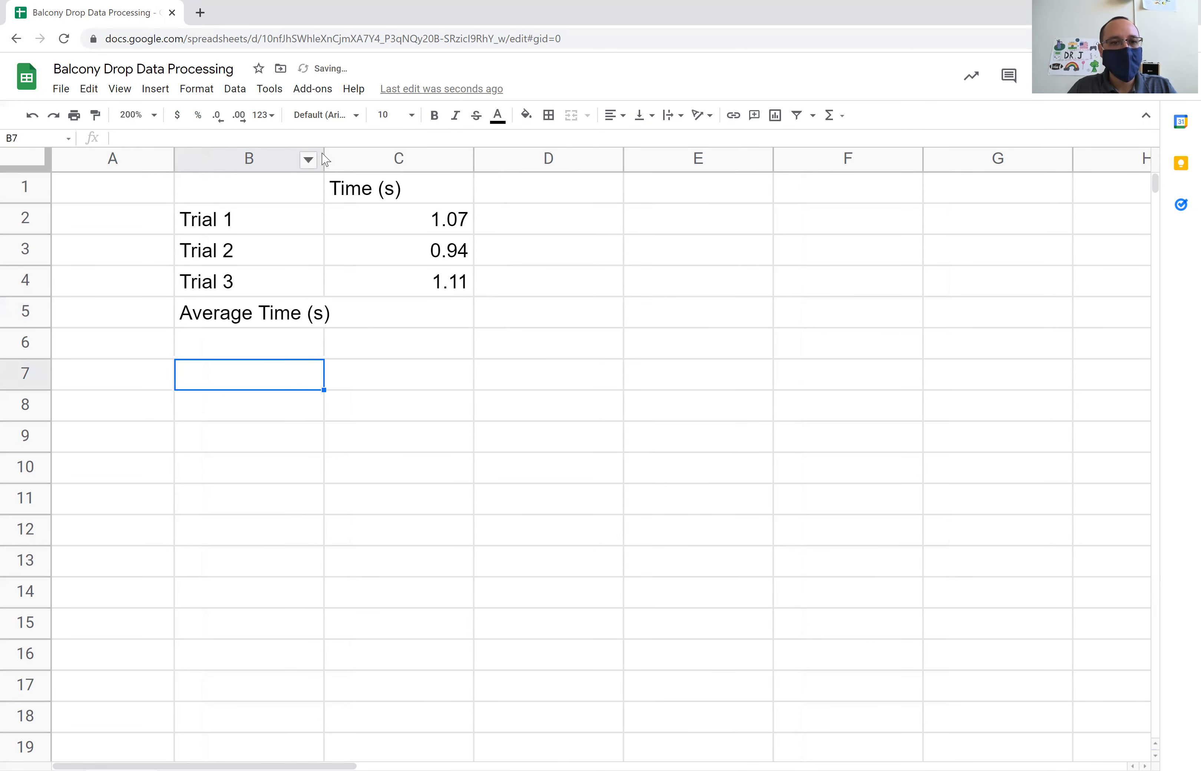
drag(322, 156, 349, 154)
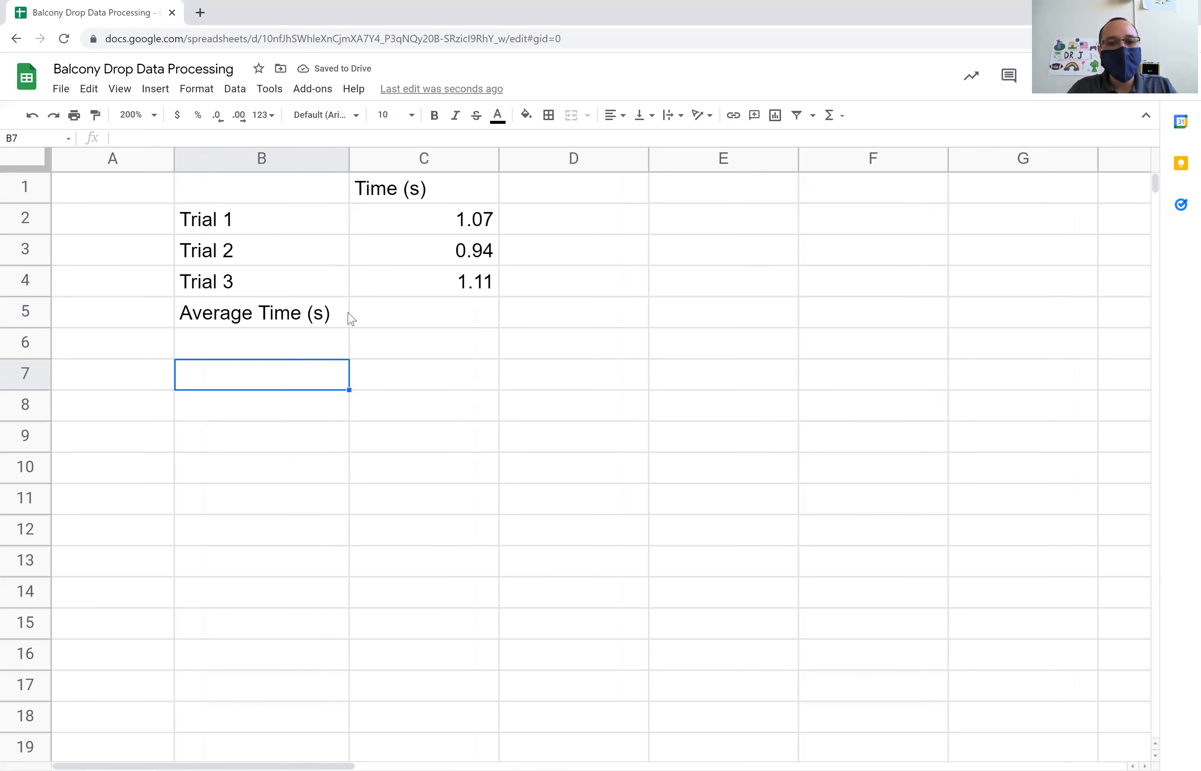
Step: Add a colon to the end of the average time label in cell B5
click(330, 320)
double_click(330, 319)
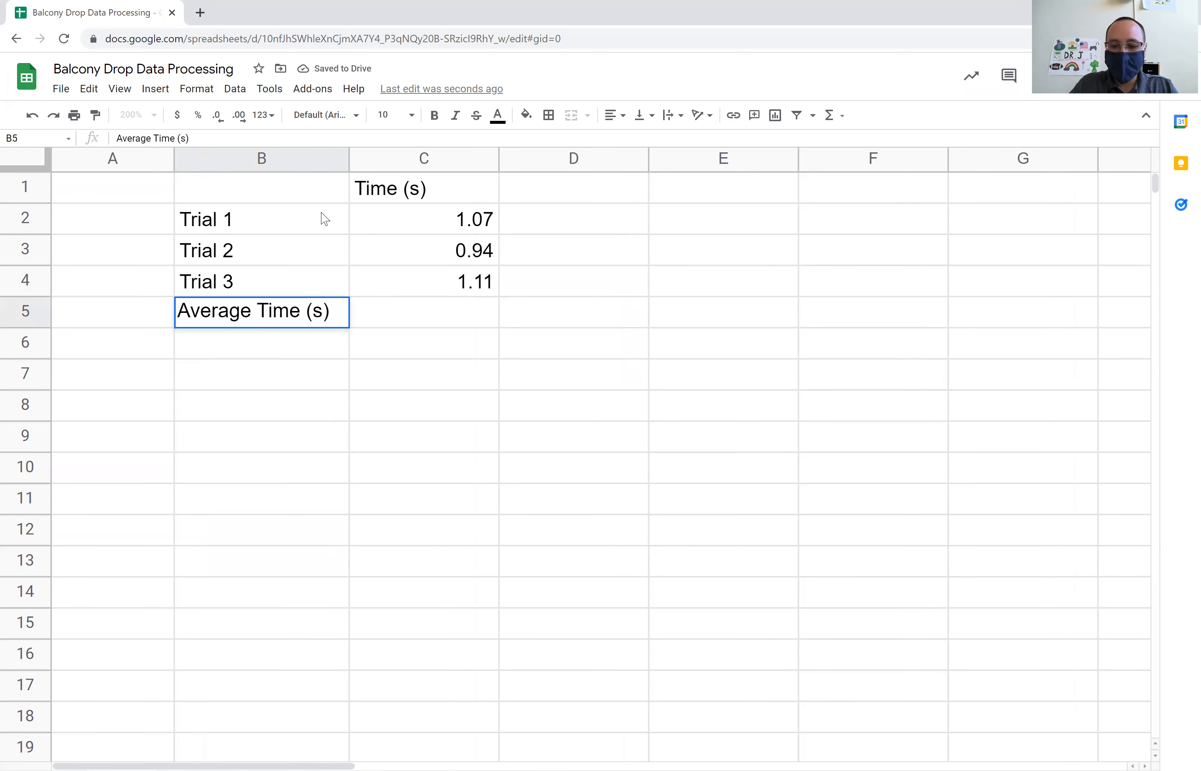
click(409, 318)
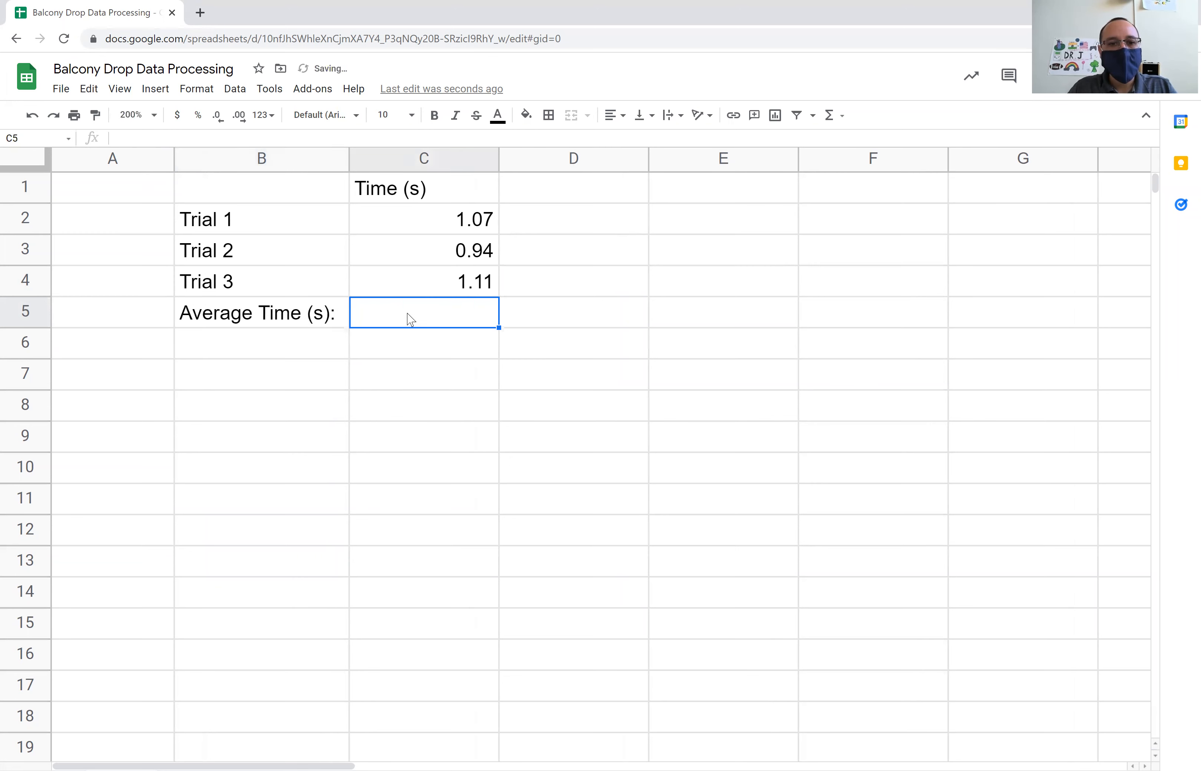
Step: Insert an AVERAGE function over the trial times C2:C4, with the formula placed in cell C5
drag(464, 228, 460, 283)
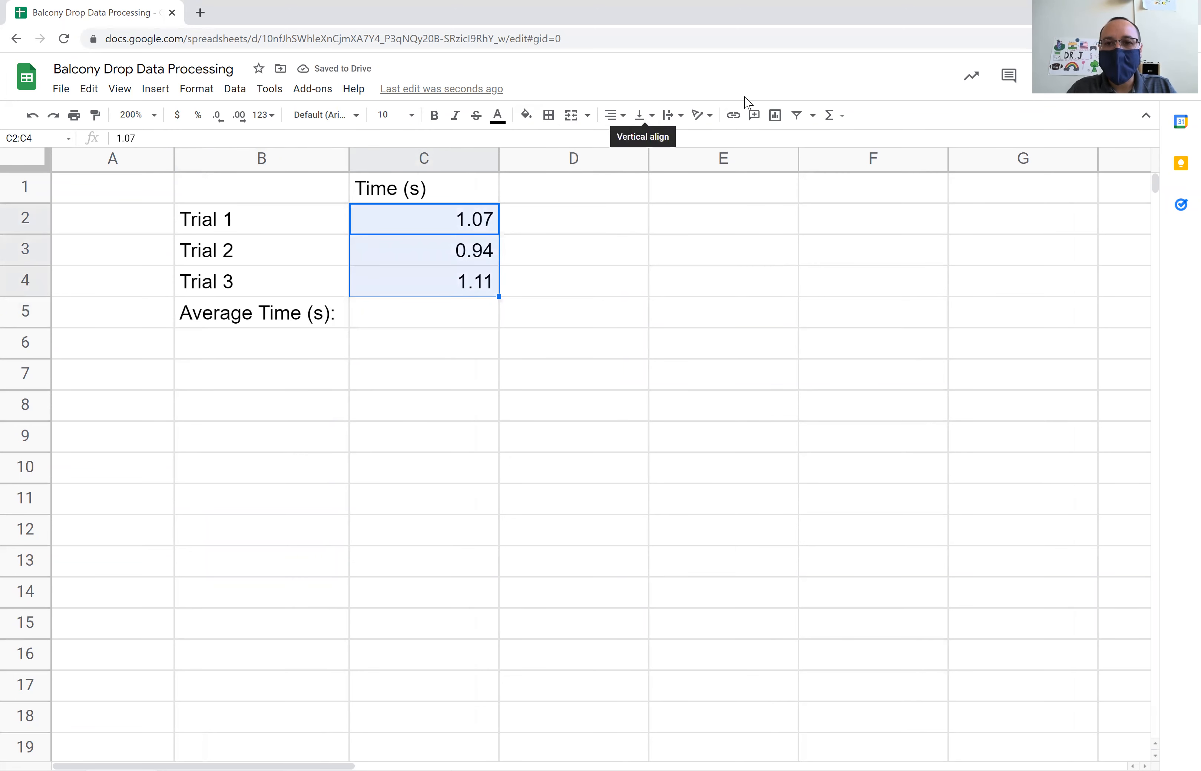
click(844, 122)
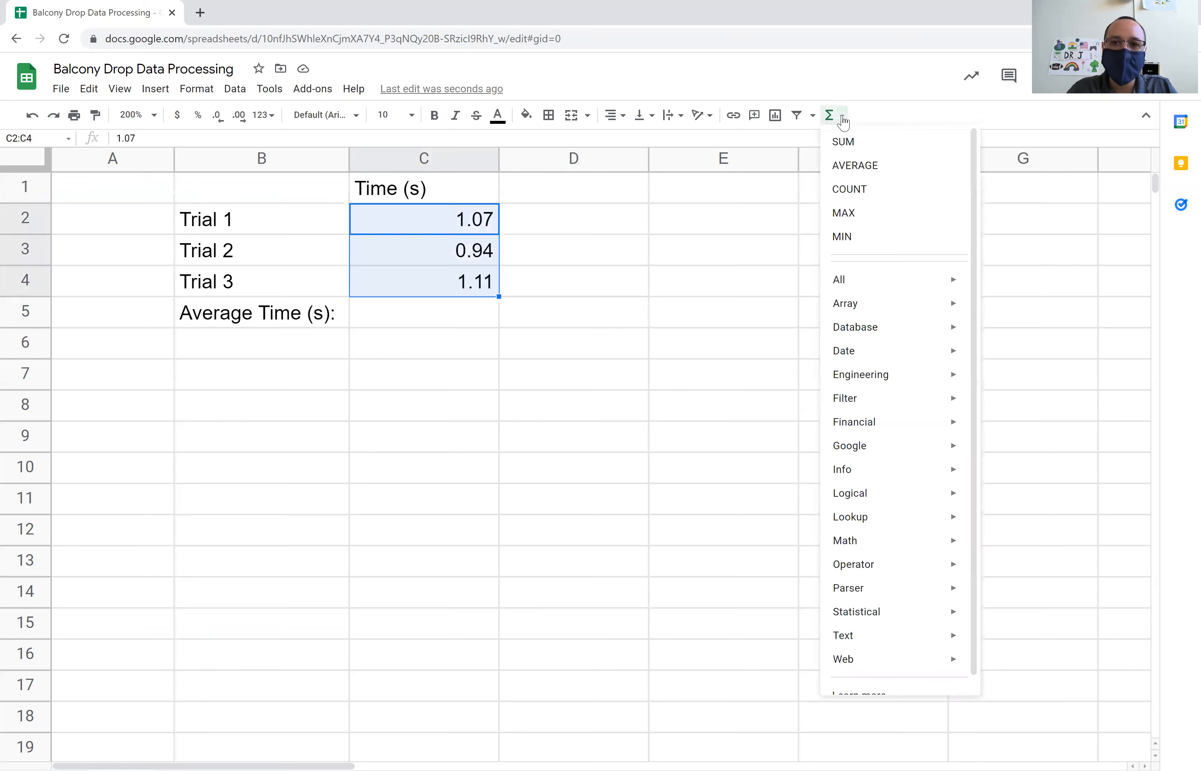
click(849, 172)
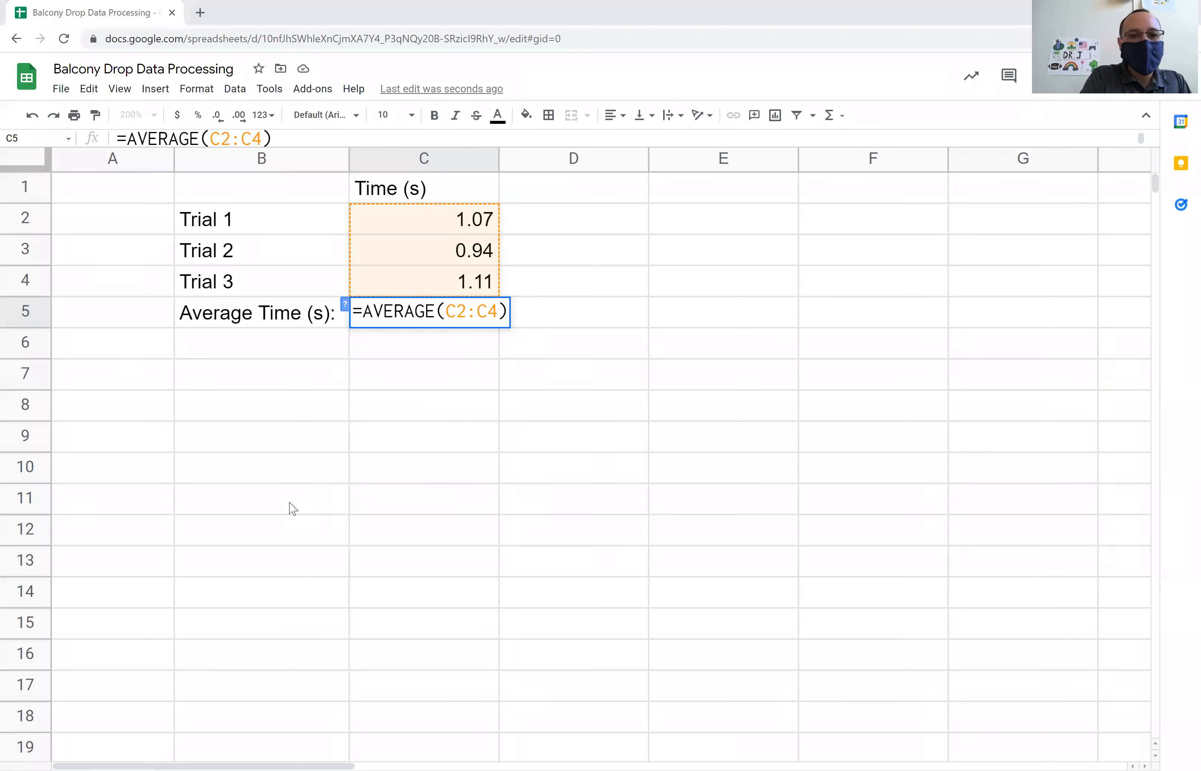
mouse_move(528, 308)
mouse_down()
mouse_move(464, 335)
mouse_move(333, 320)
mouse_move(482, 328)
mouse_move(436, 331)
mouse_up()
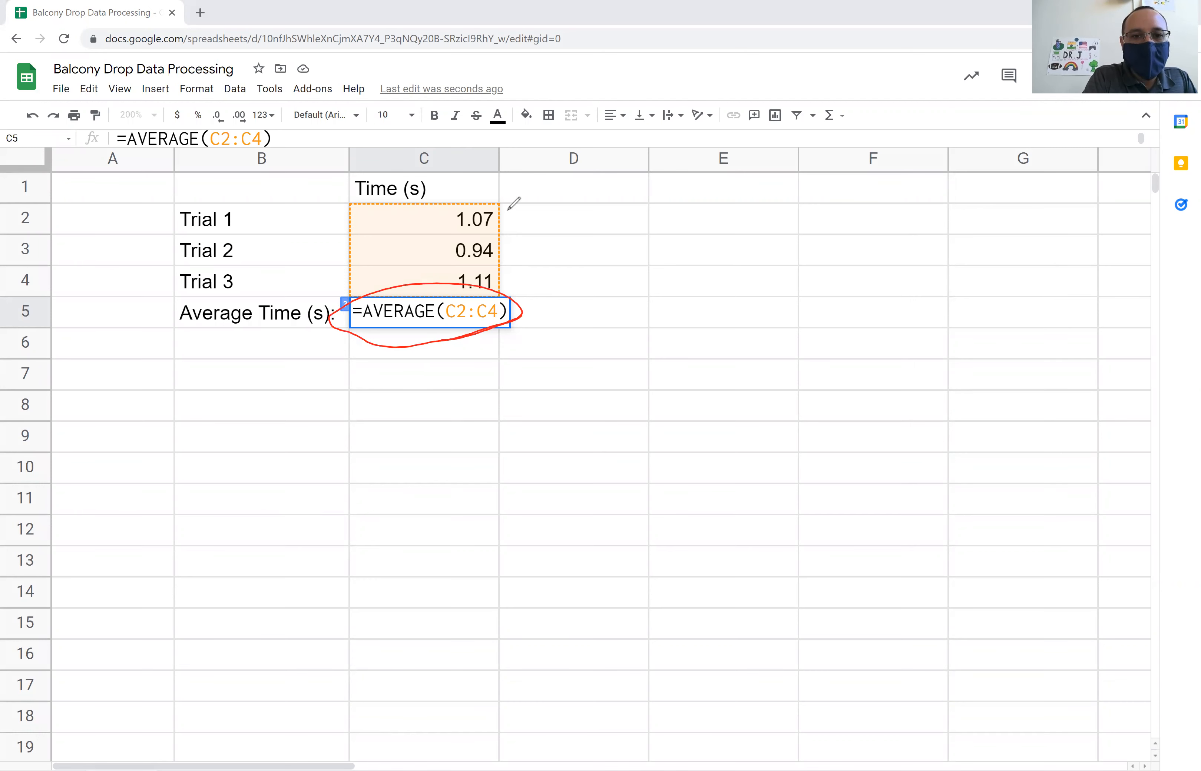
mouse_move(354, 203)
mouse_down()
mouse_move(509, 194)
mouse_move(376, 306)
mouse_move(356, 204)
mouse_up()
mouse_move(464, 298)
mouse_down()
mouse_move(470, 319)
mouse_move(505, 307)
mouse_move(487, 326)
mouse_move(497, 289)
mouse_up()
mouse_move(463, 201)
mouse_down()
mouse_move(492, 252)
mouse_move(457, 283)
mouse_up()
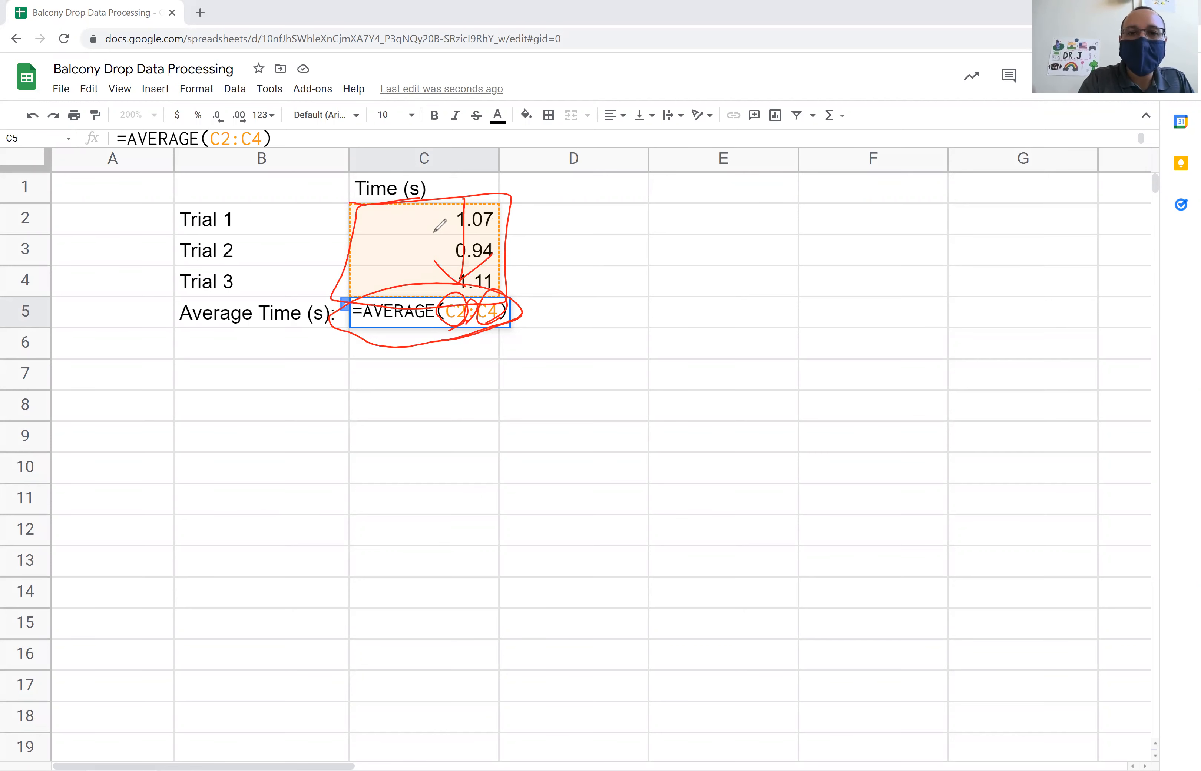
key(Escape)
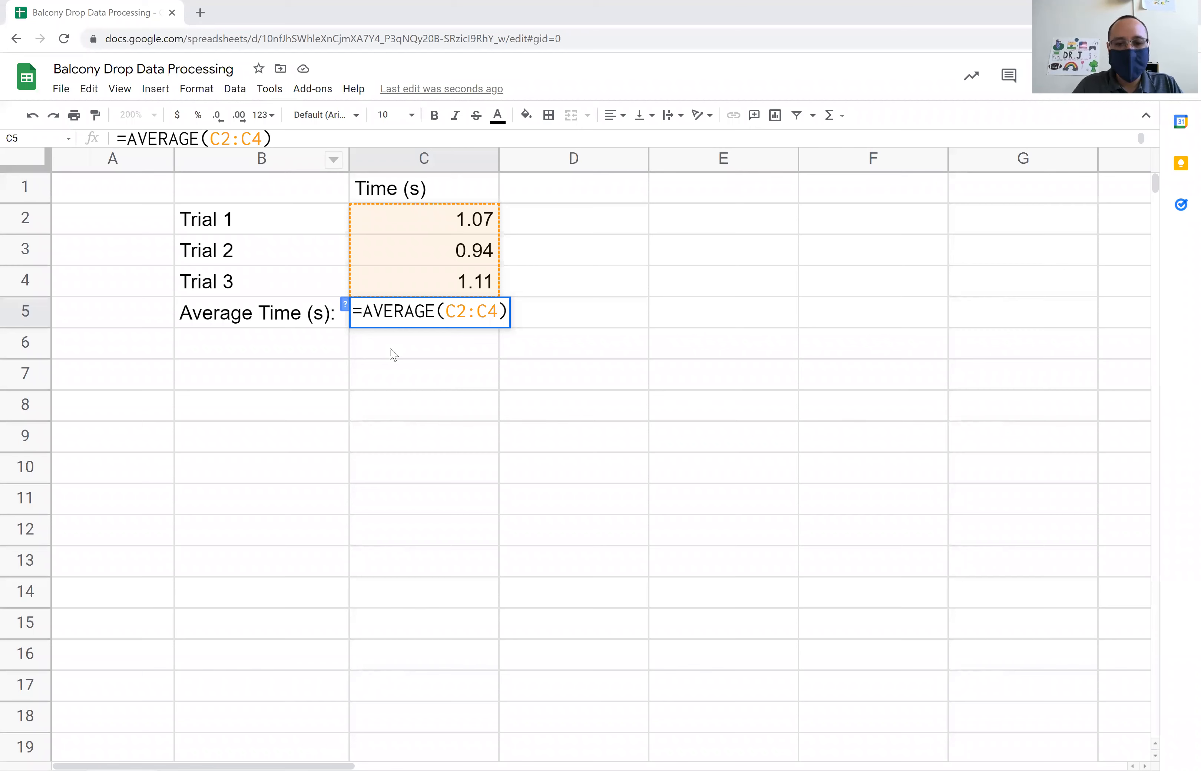
Step: Commit the formula =AVERAGE(C2:C4) in cell C5
key(Return)
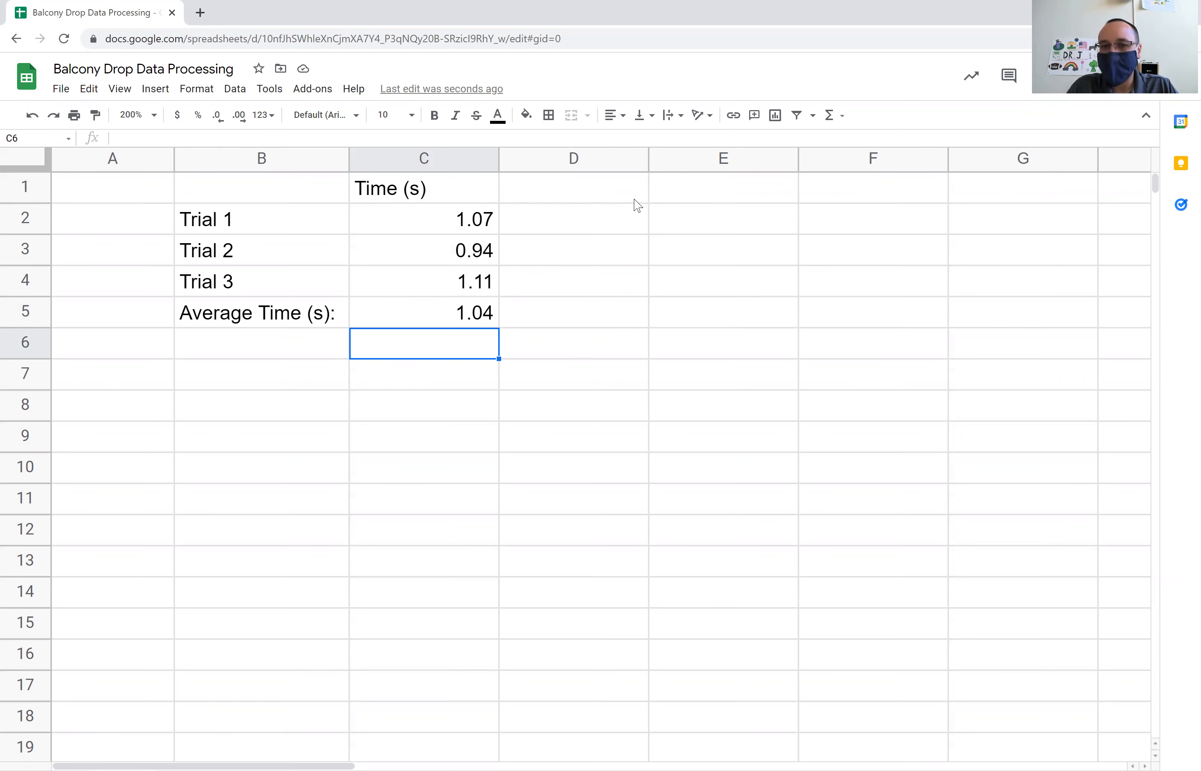
Step: Add a Distance (m) column header in cell E1 and enter 4.9 beneath it in cell E2
click(677, 195)
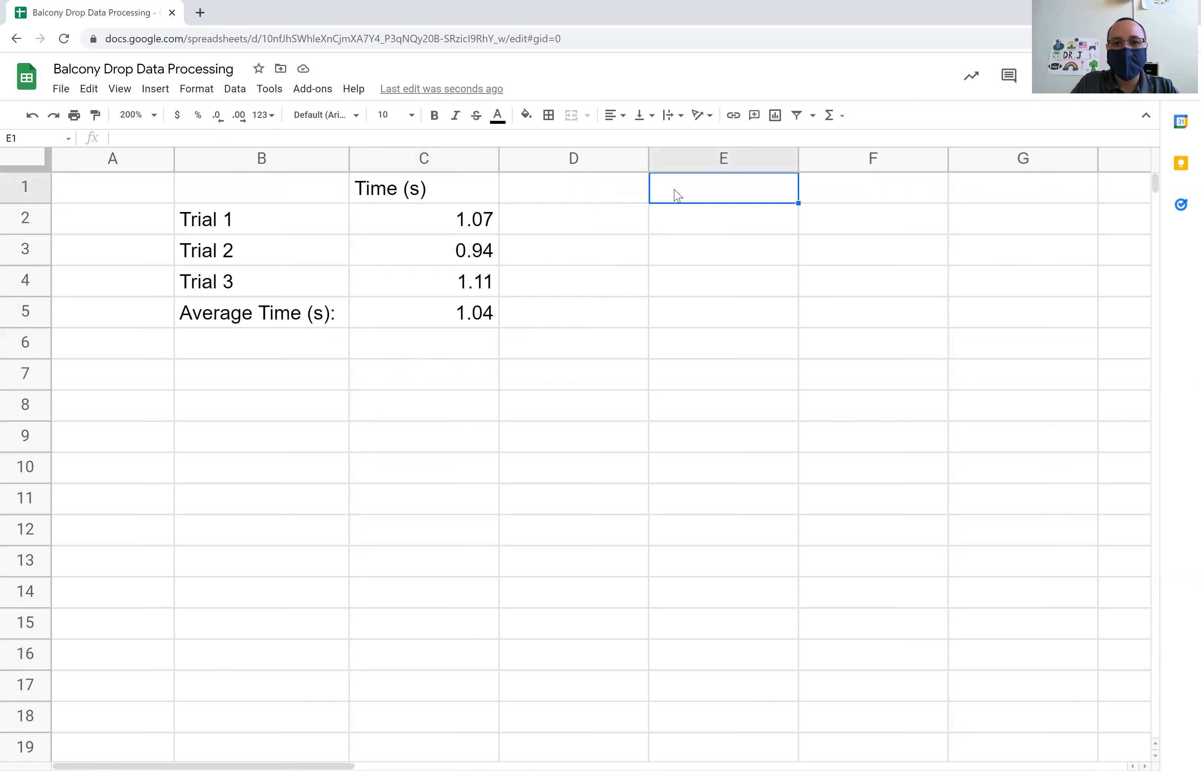
text(Distance )
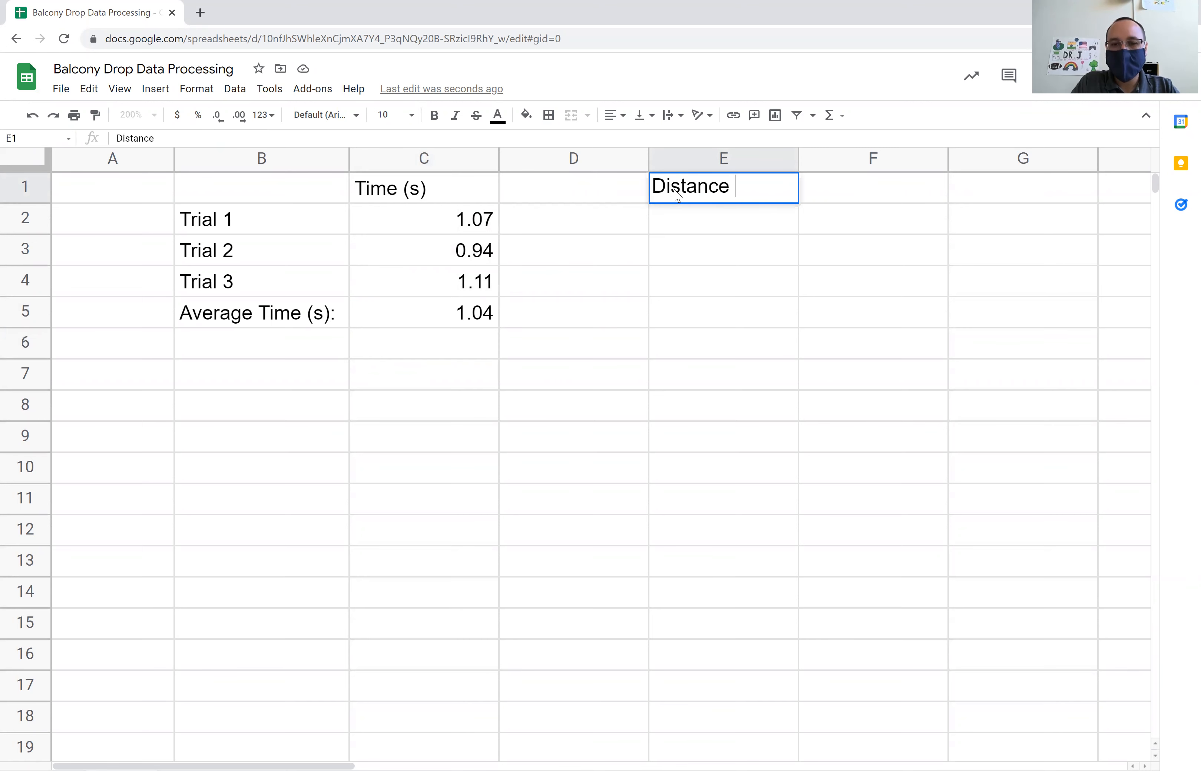
text((m))
key(Return)
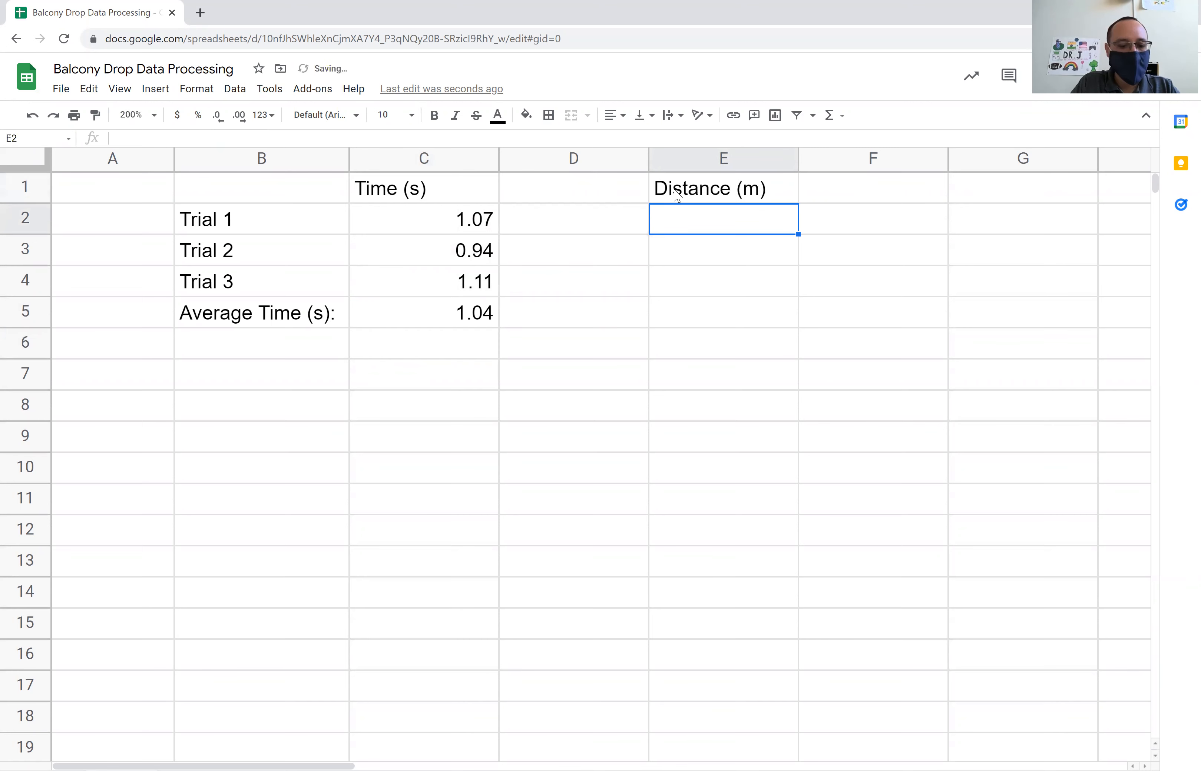
text(4.9)
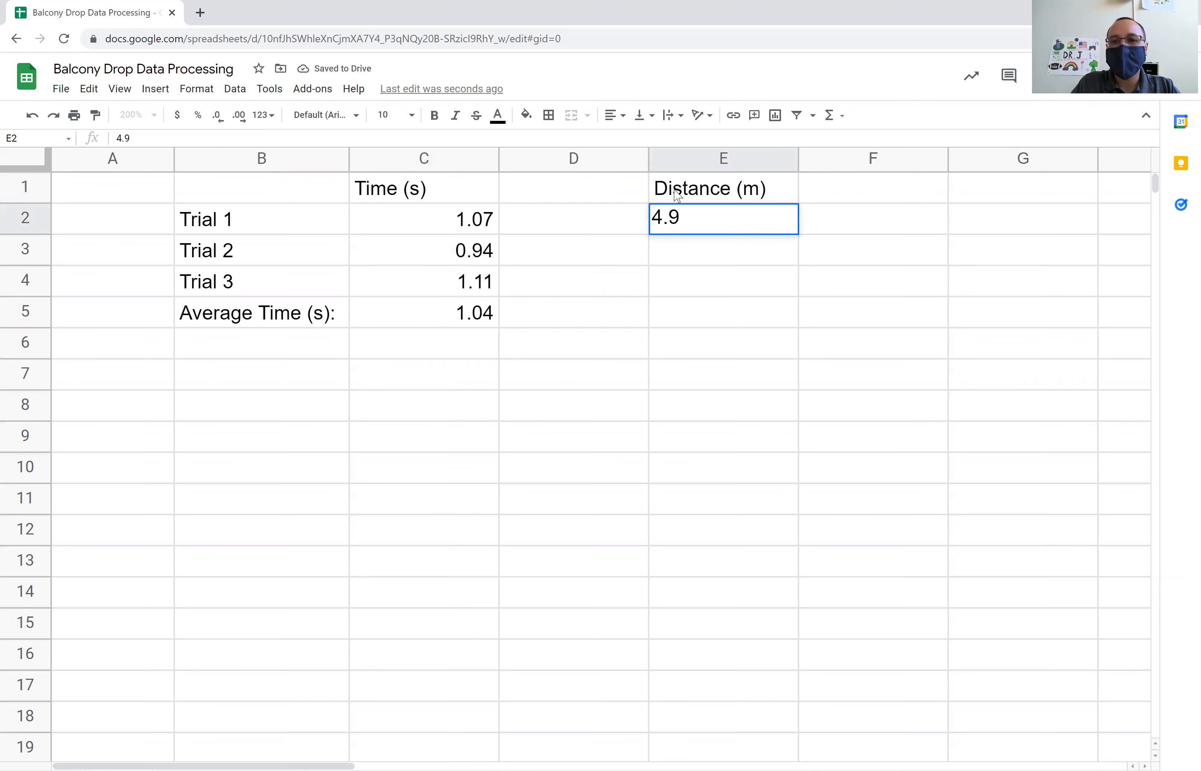
key(Return)
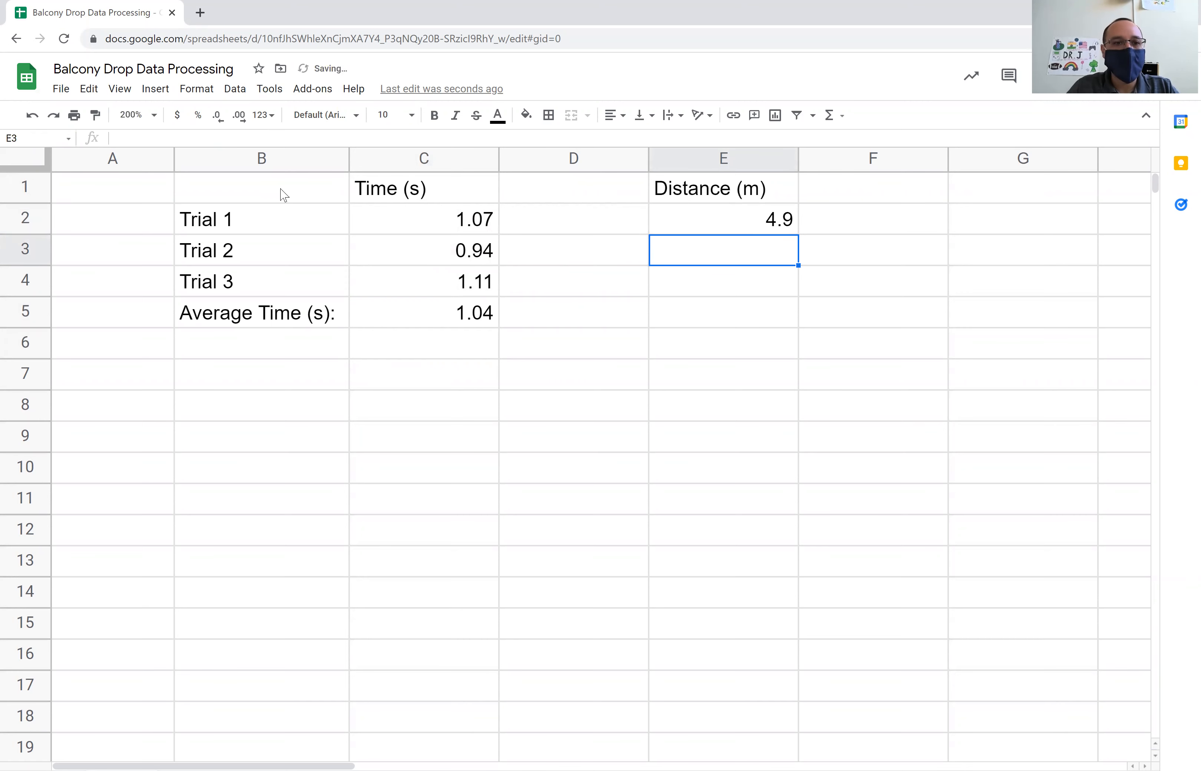
Step: Add a Mass (g) column header in cell F1 and enter 45.5 beneath it in cell F2
click(901, 193)
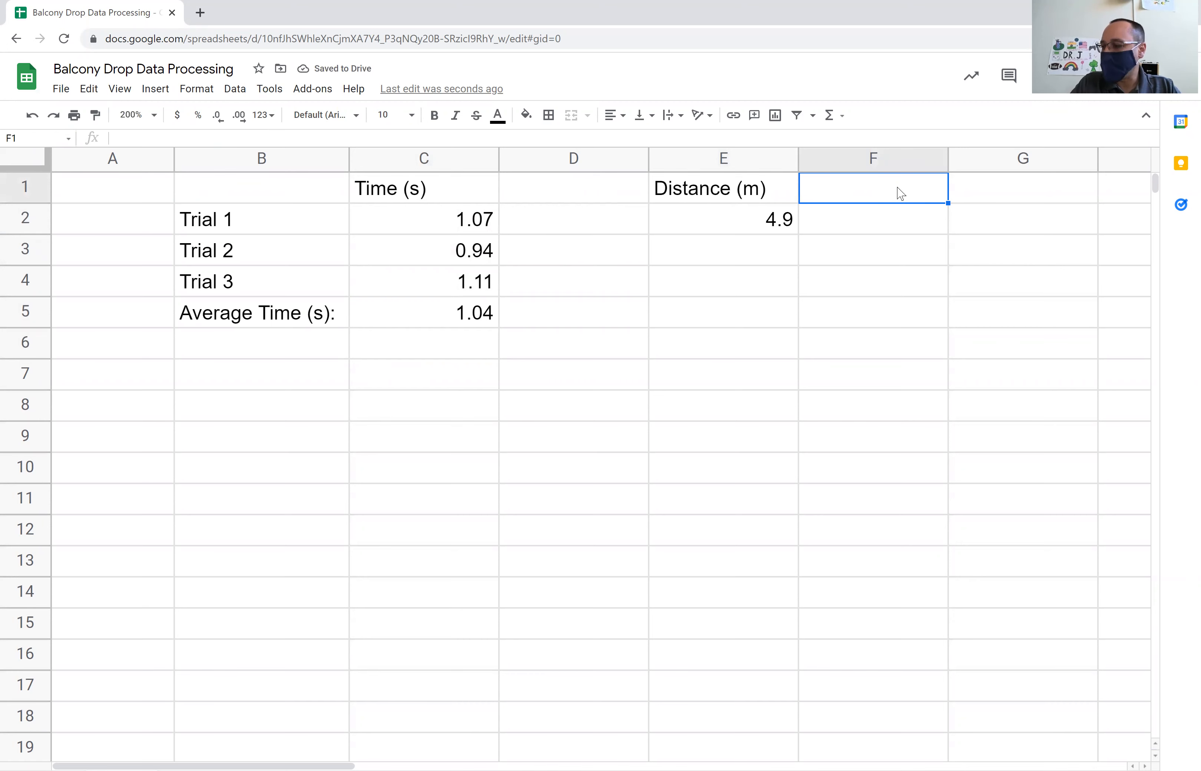
text(Mass (g))
key(Return)
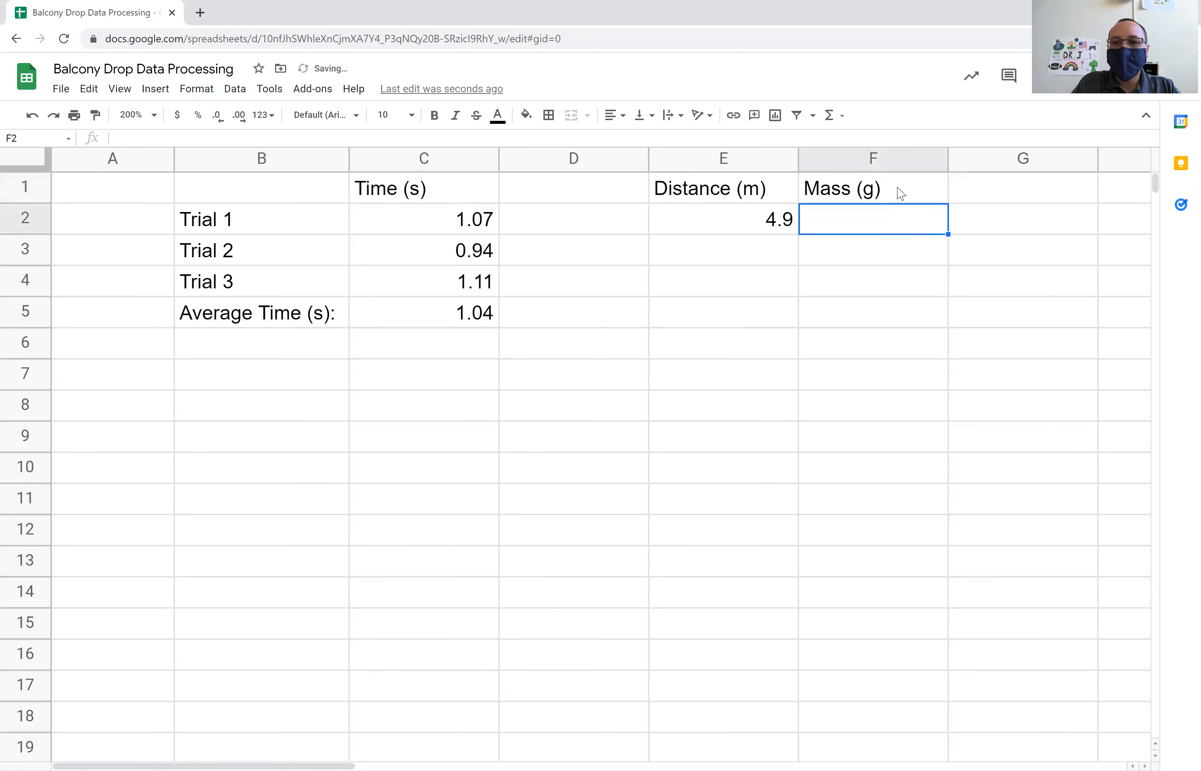
text(45.)
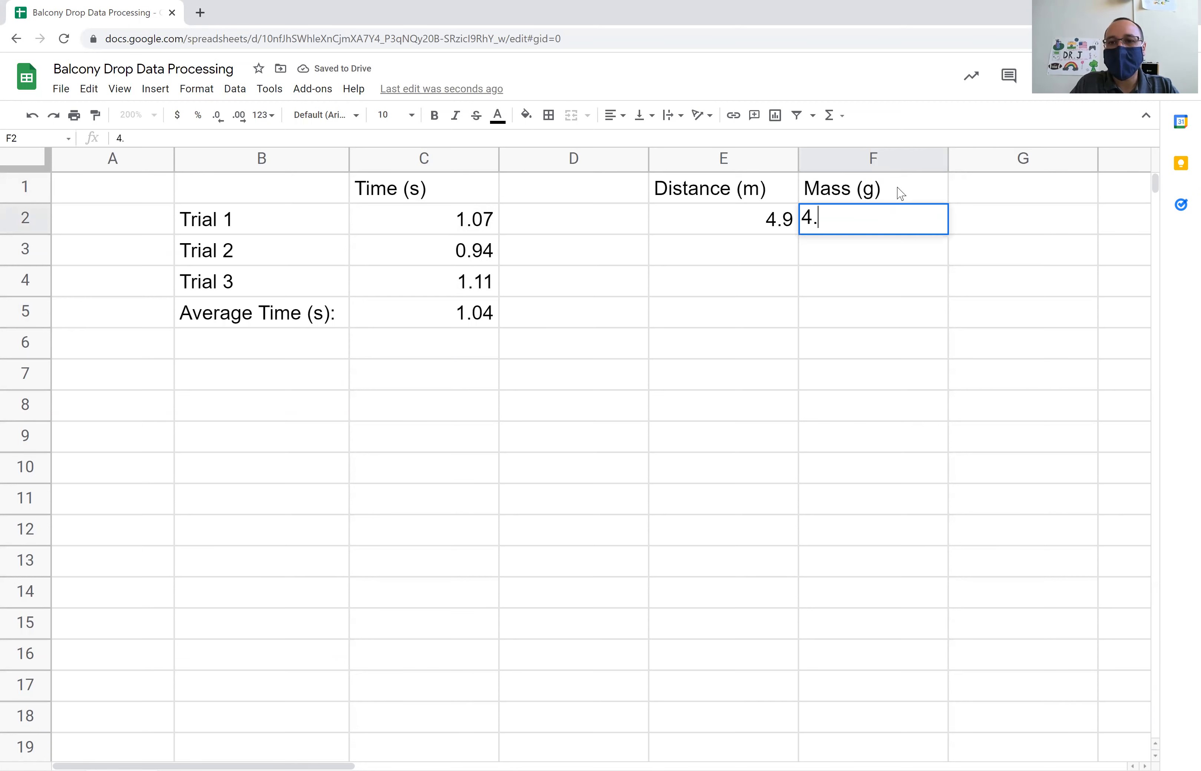
text(5)
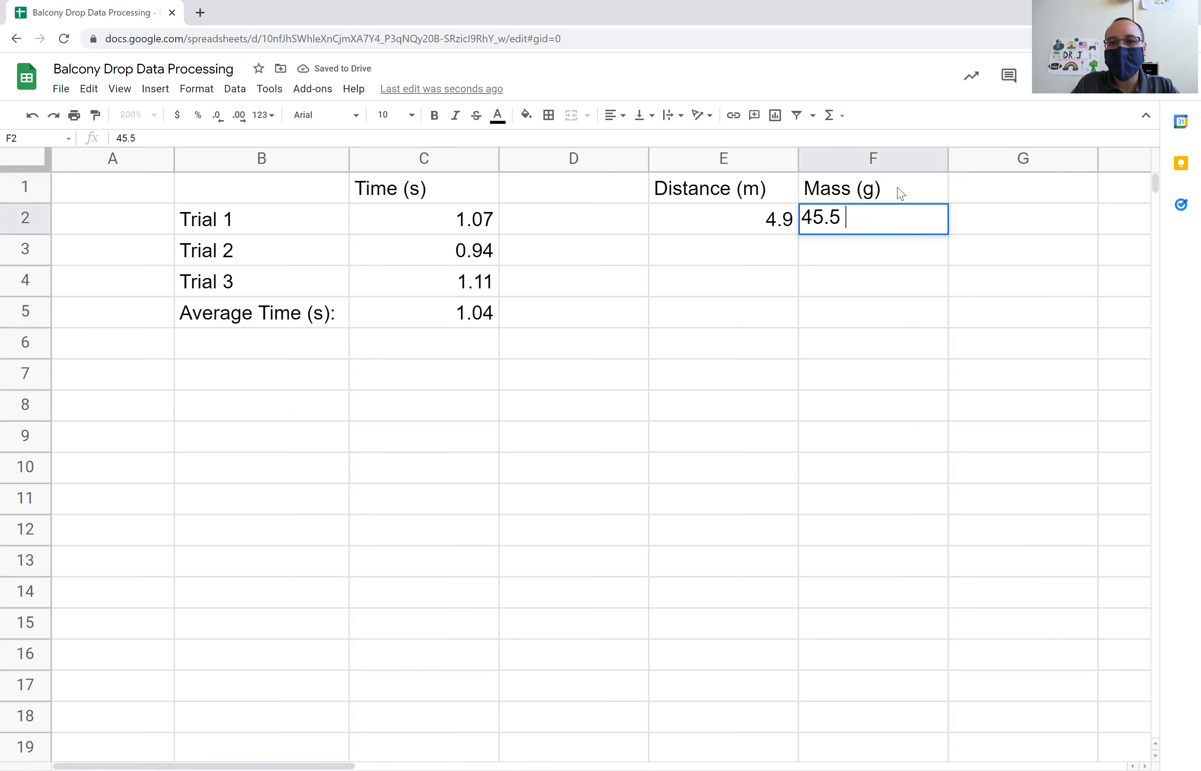
key(Return)
Step: Add a Mass (kg) column header in cell G1 and open cell G2 for editing
click(991, 197)
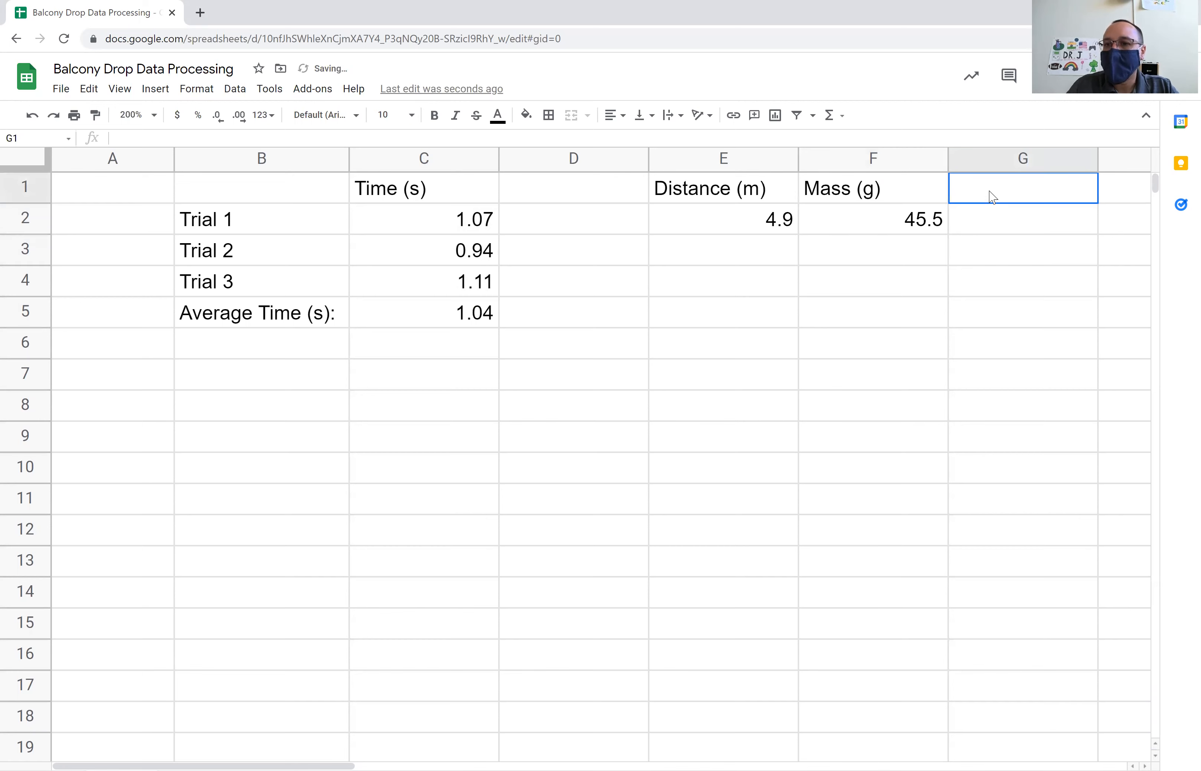
text(Ma)
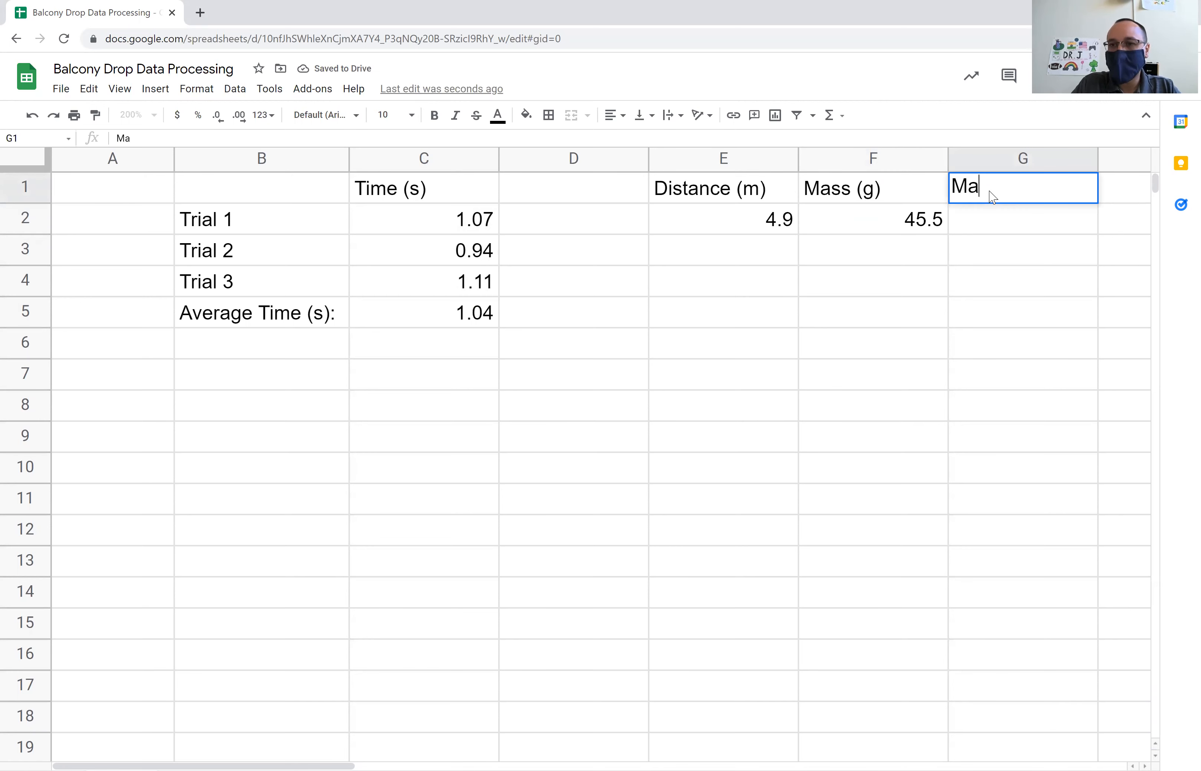
text(ss (kg))
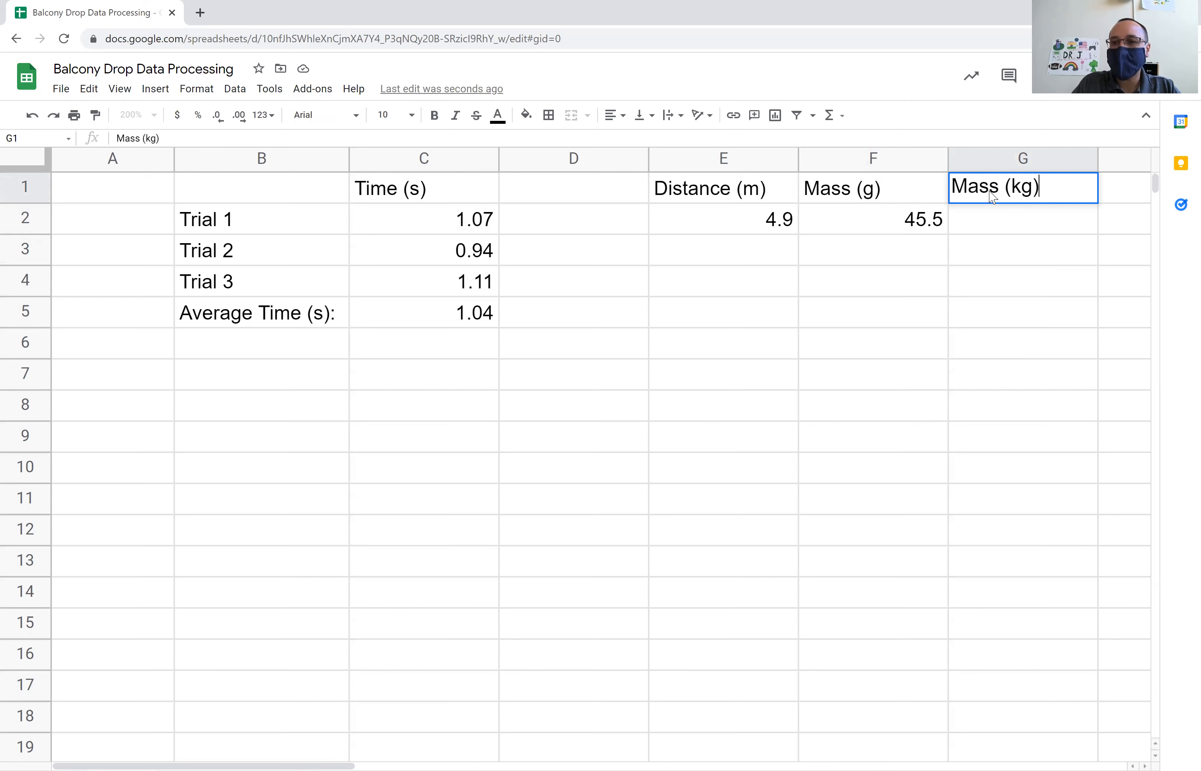
key(Return)
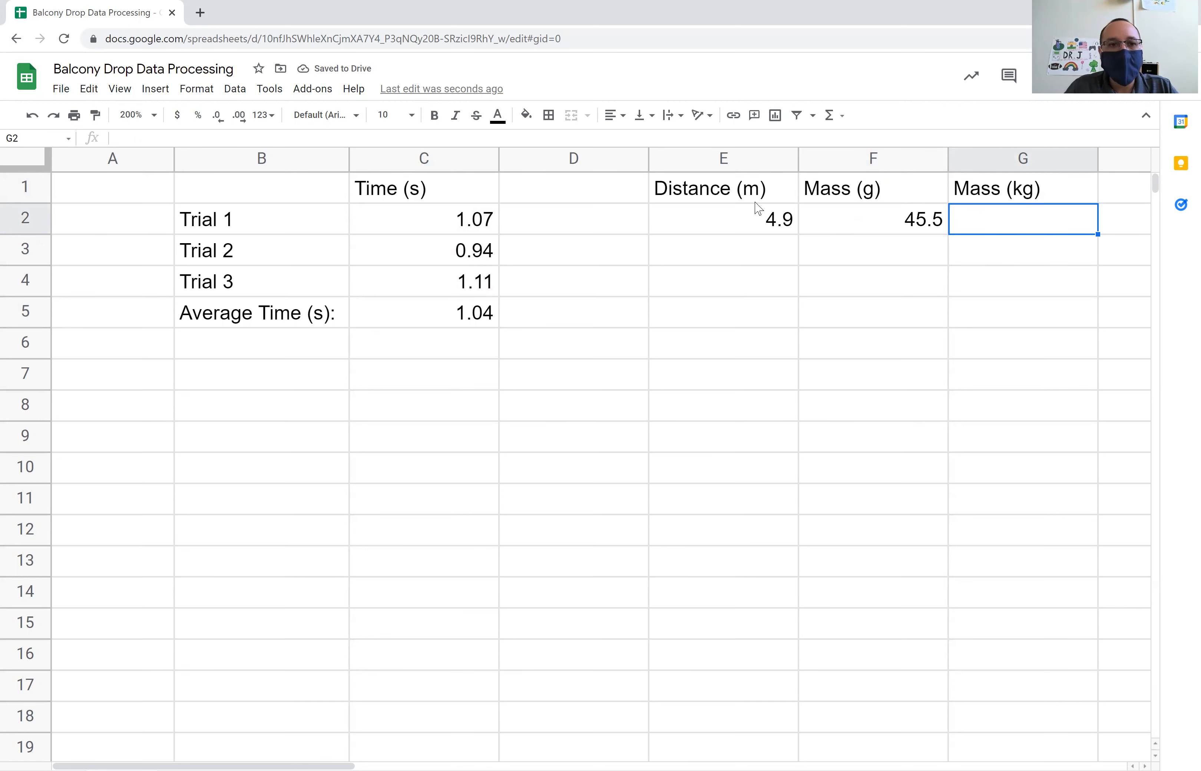
click(159, 139)
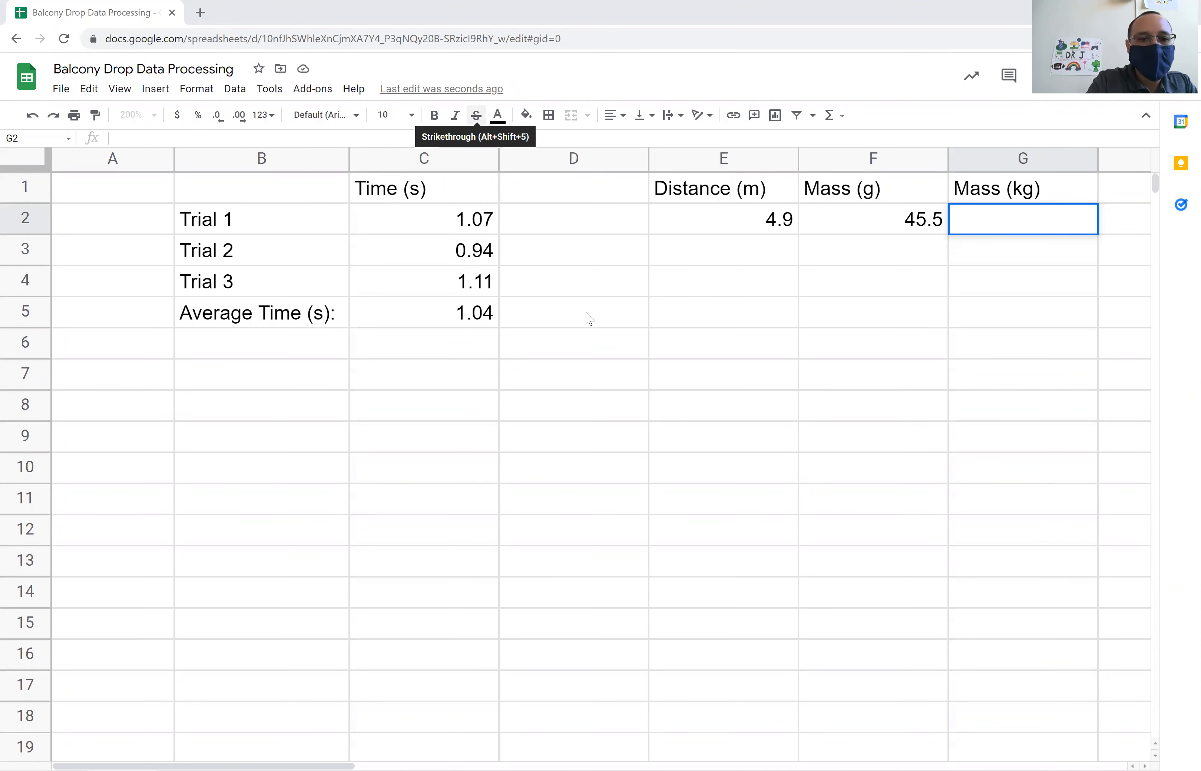
Step: Handwrite the start of the unit conversion, 45.5 g · 1.0 kg over a fraction line, as an annotation below the trial data
mouse_move(212, 405)
mouse_down()
mouse_move(202, 426)
mouse_move(276, 405)
mouse_move(308, 440)
mouse_move(341, 405)
mouse_move(360, 435)
mouse_move(322, 481)
mouse_up()
drag(380, 438, 346, 520)
drag(429, 450, 427, 458)
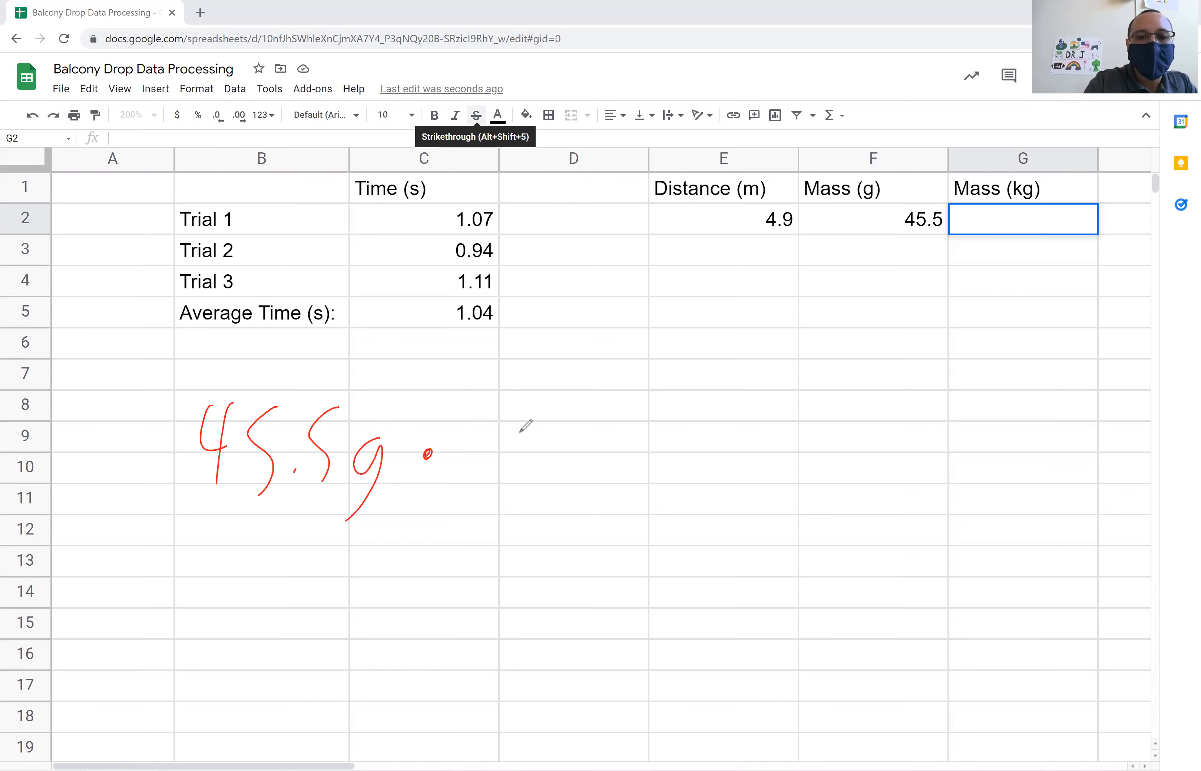
mouse_move(499, 377)
mouse_down()
mouse_move(503, 458)
mouse_move(533, 440)
mouse_up()
drag(580, 397, 556, 444)
drag(625, 360, 622, 419)
mouse_move(663, 363)
mouse_down()
mouse_move(648, 414)
mouse_move(676, 433)
mouse_up()
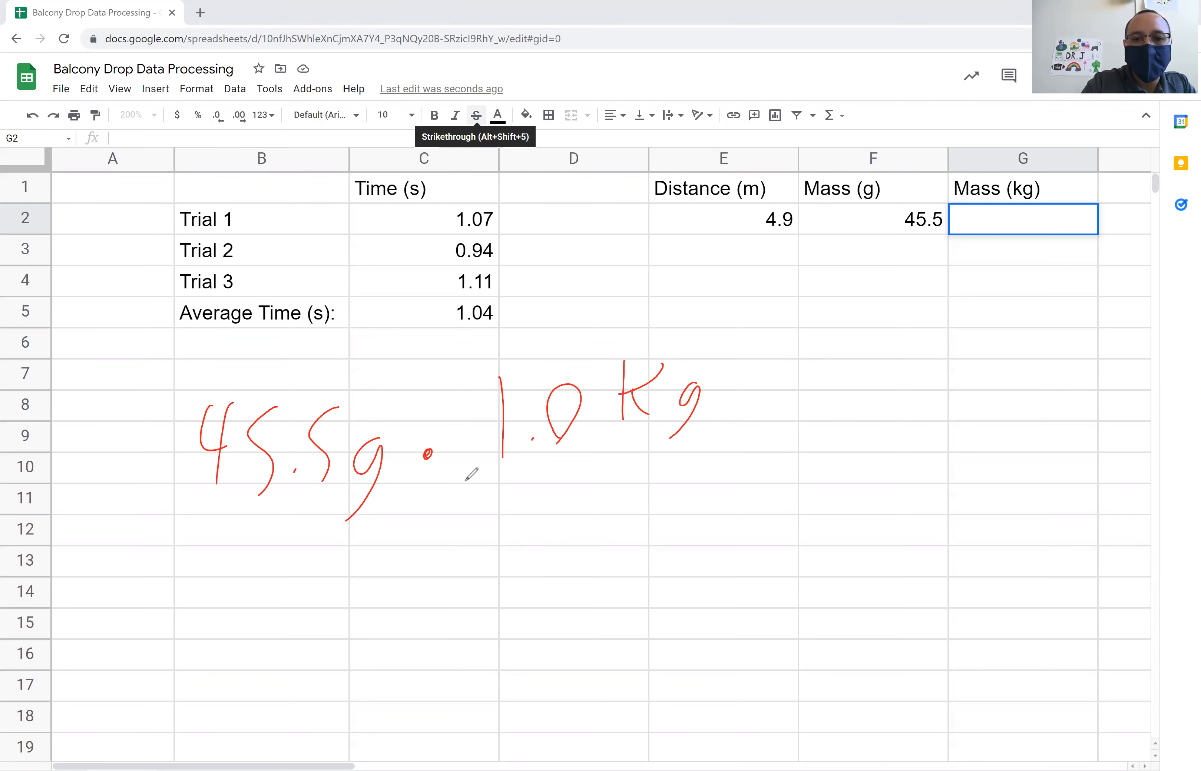
drag(464, 480, 704, 461)
mouse_move(594, 505)
mouse_down()
mouse_move(573, 512)
mouse_move(599, 507)
mouse_move(557, 578)
mouse_up()
drag(398, 440, 322, 504)
drag(546, 554, 661, 486)
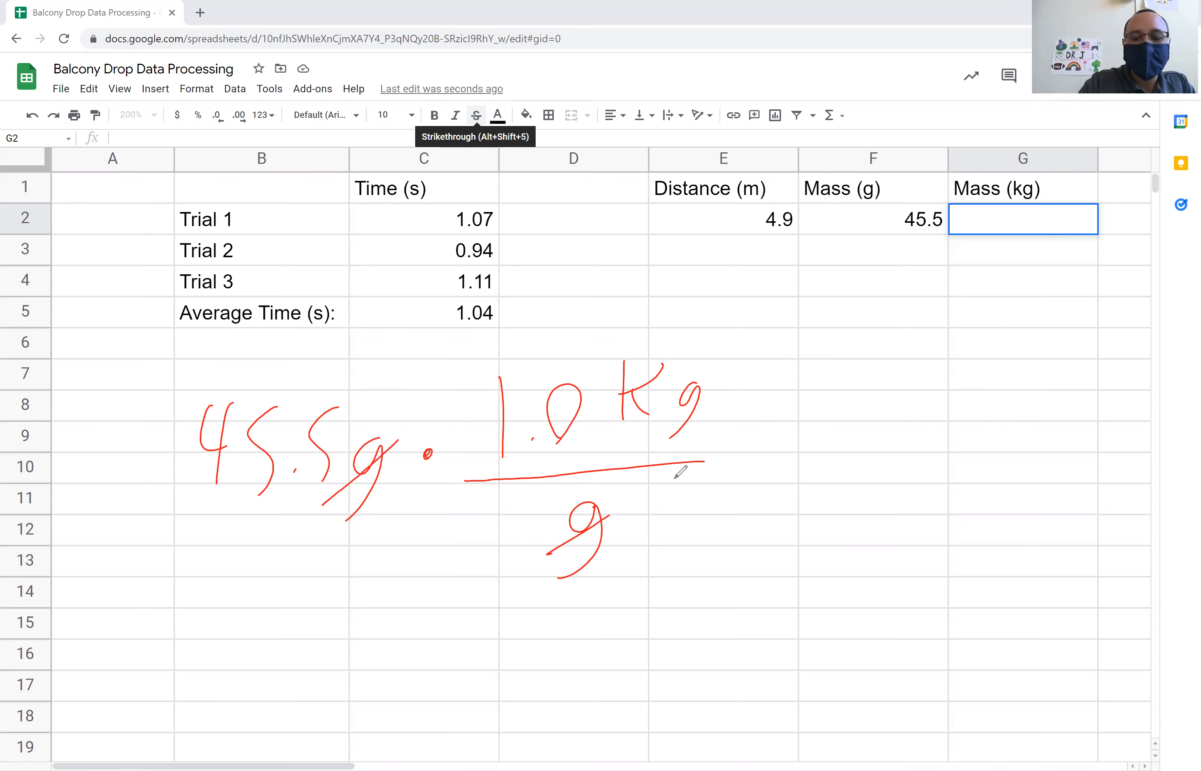
key(ctrl+z)
key(ctrl+z)
key(ctrl+z)
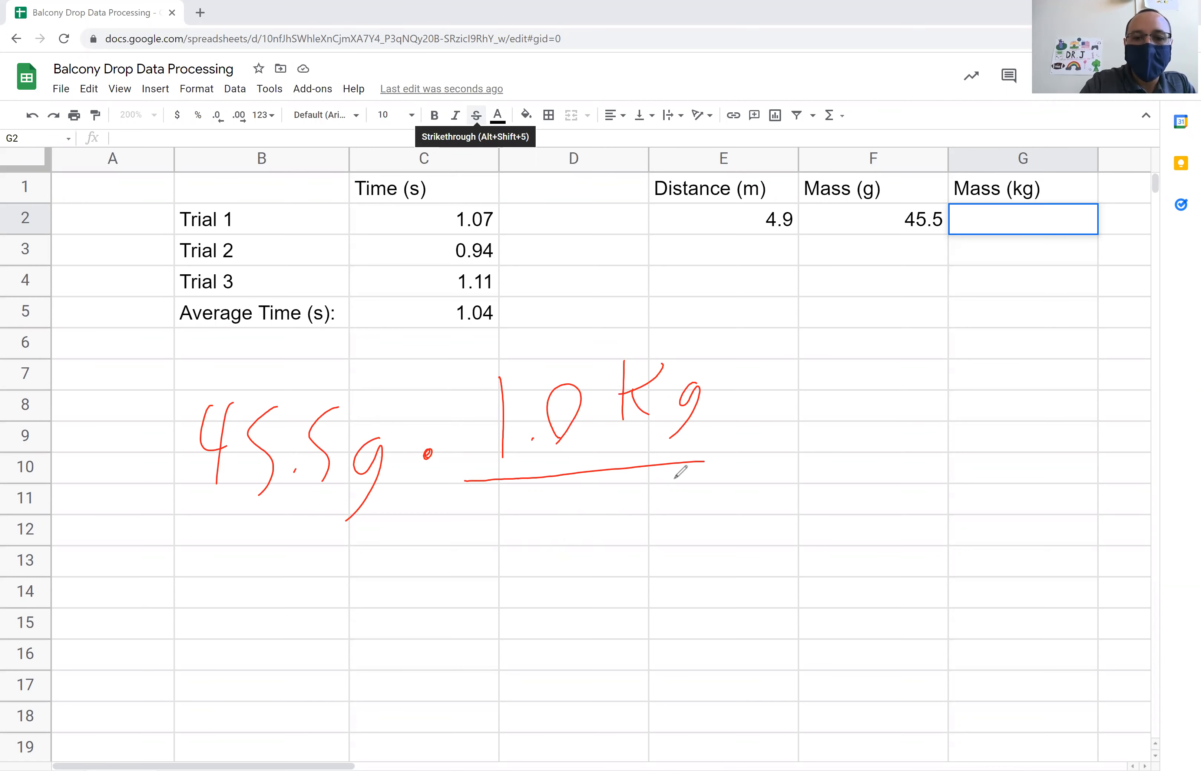
Step: Handwrite 1000 g as the conversion's denominator and strike out both gram units
mouse_move(483, 513)
mouse_down()
mouse_move(481, 574)
mouse_move(511, 559)
mouse_up()
mouse_move(548, 557)
mouse_down()
mouse_move(555, 508)
mouse_move(552, 562)
mouse_up()
mouse_move(598, 505)
mouse_down()
mouse_move(660, 525)
mouse_move(625, 591)
mouse_up()
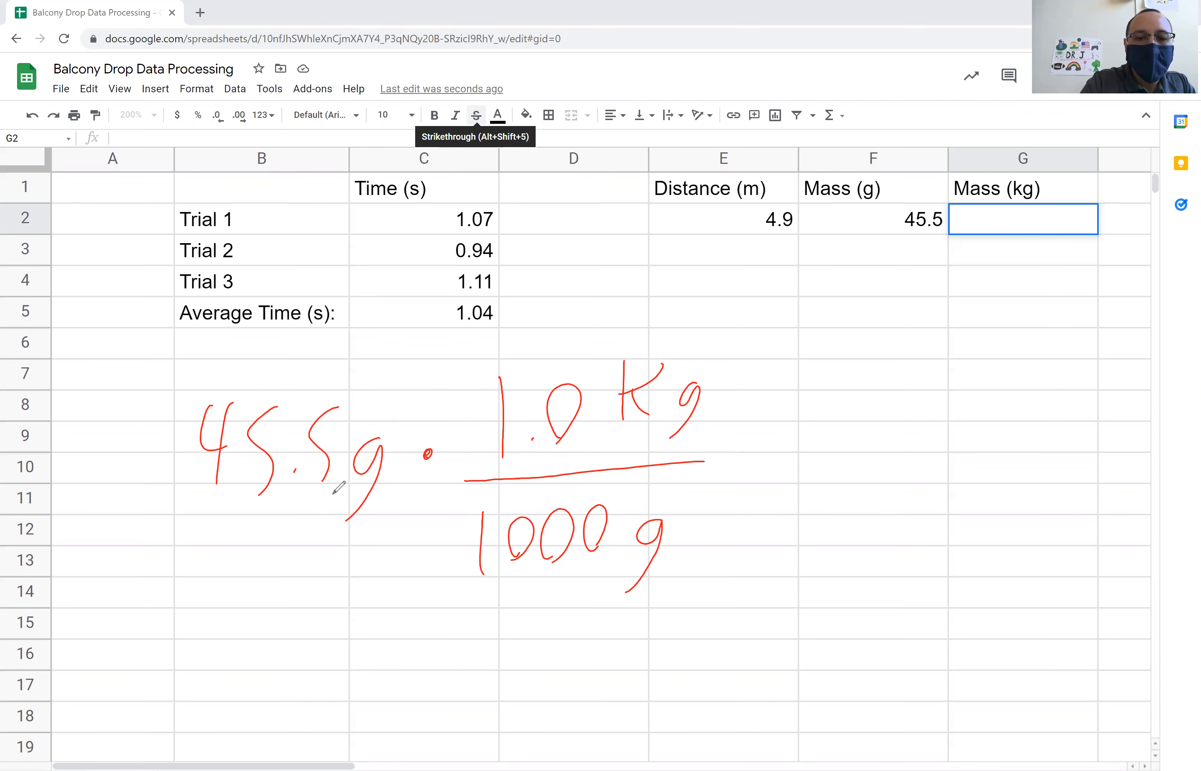
drag(320, 509, 404, 440)
drag(620, 559, 701, 517)
Step: Handwrite = 0.0455 kg as the result of the conversion and draw a box around that result
mouse_move(726, 444)
mouse_down()
mouse_move(776, 440)
mouse_move(782, 456)
mouse_up()
mouse_move(842, 418)
mouse_down()
mouse_move(840, 463)
mouse_move(853, 422)
mouse_up()
mouse_move(872, 454)
mouse_down()
mouse_move(919, 427)
mouse_move(952, 456)
mouse_up()
drag(996, 418, 978, 457)
drag(1033, 417, 1014, 455)
mouse_move(1069, 408)
mouse_down()
mouse_move(1063, 449)
mouse_move(1116, 438)
mouse_move(1089, 469)
mouse_up()
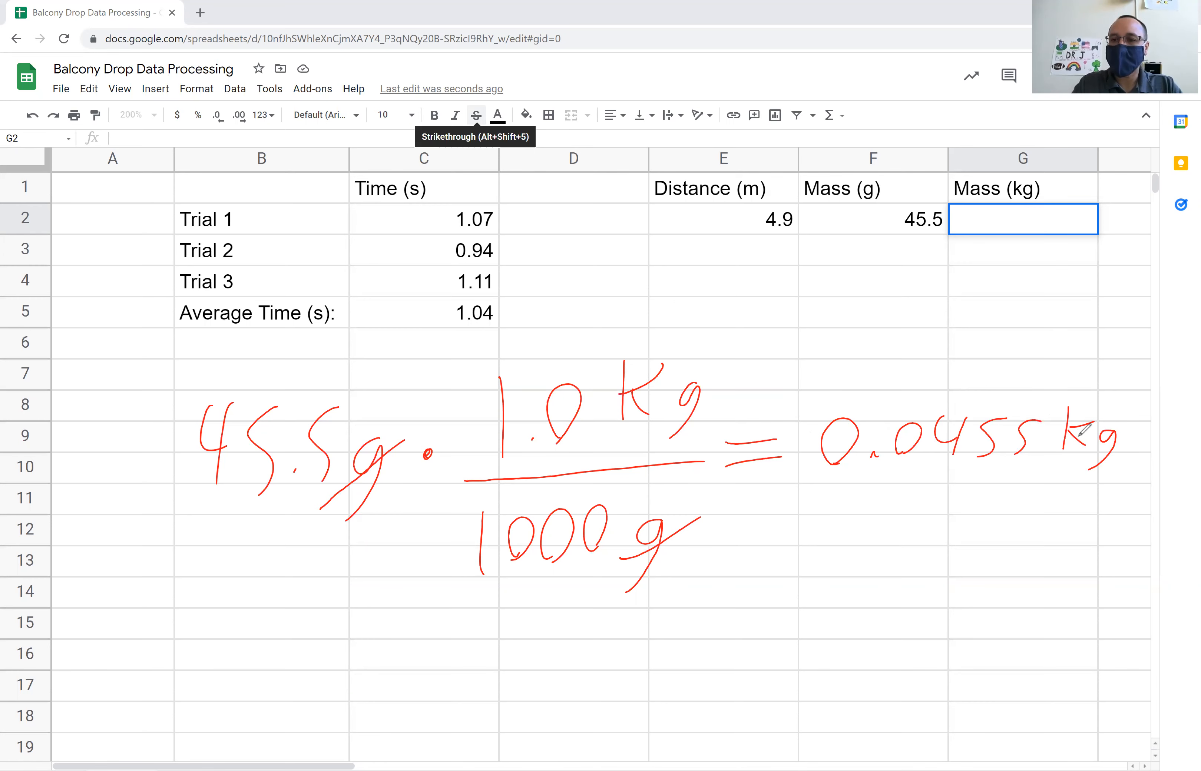
mouse_move(791, 411)
mouse_down()
mouse_move(1114, 532)
mouse_move(781, 525)
mouse_up()
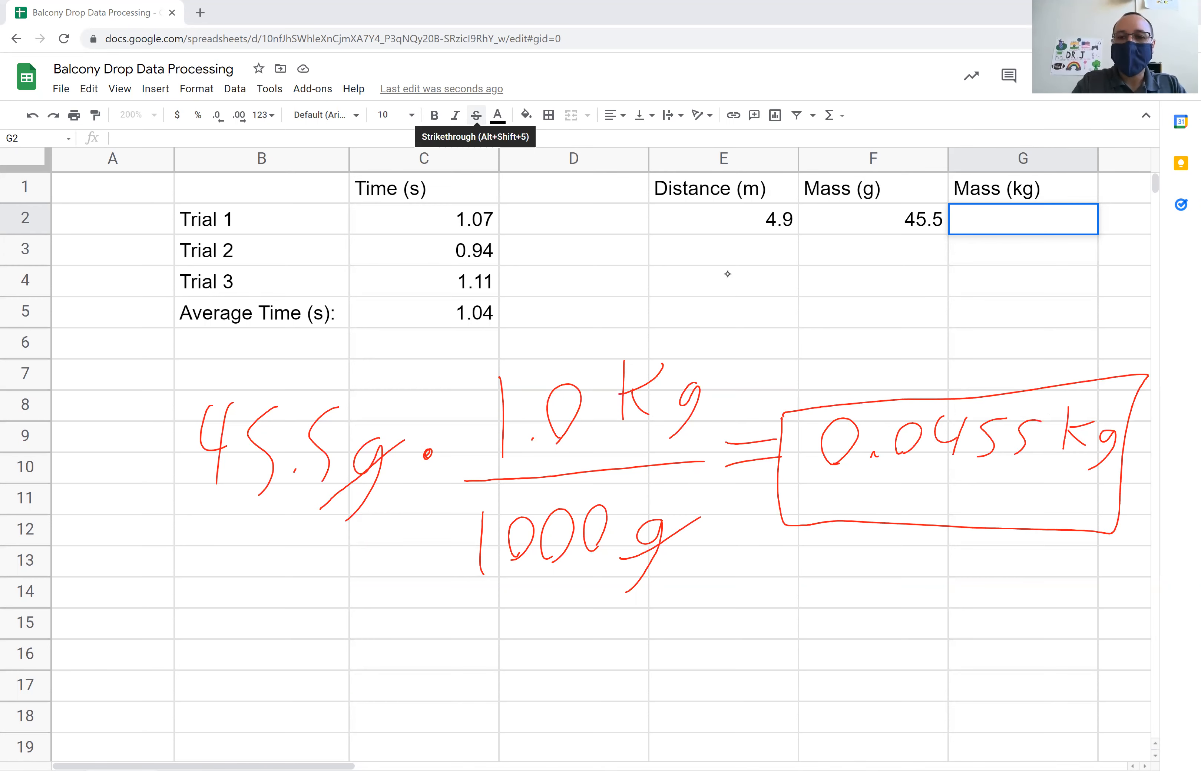
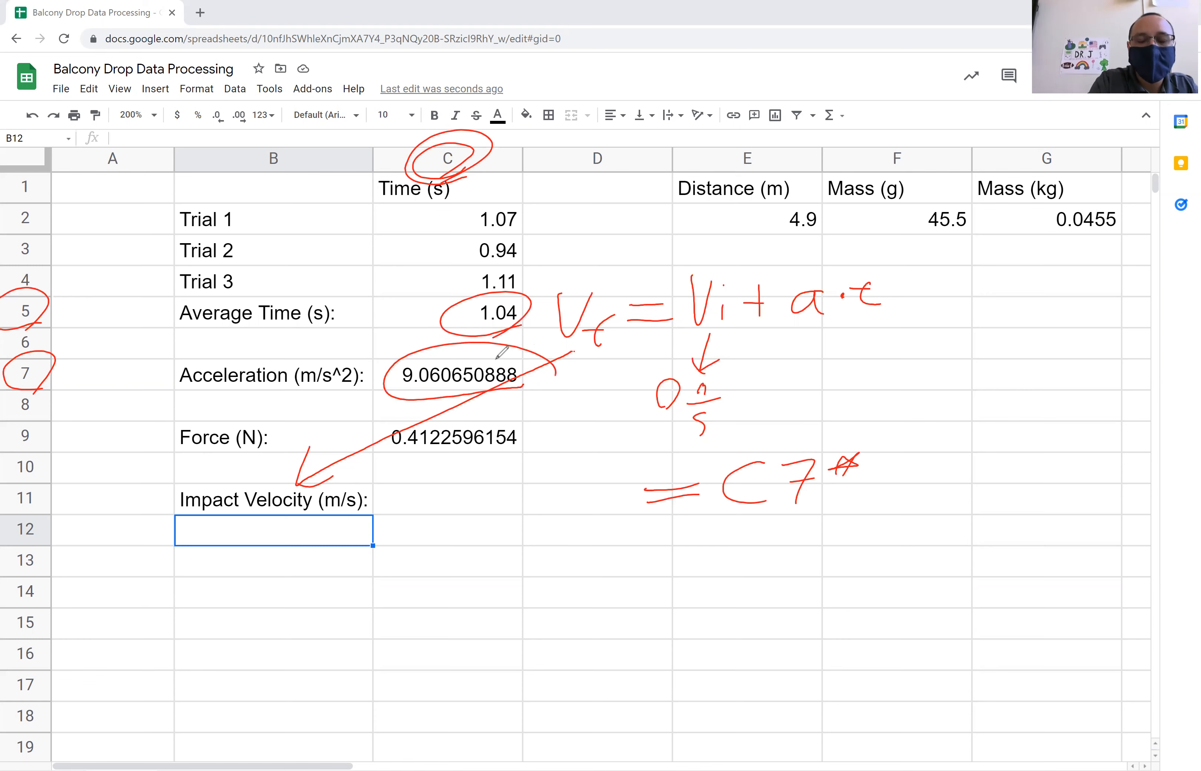
Step: Calculate the impact velocity in cell C11 with the formula =c7*c5 and clear the handwritten annotations from the screen
mouse_move(906, 462)
mouse_down()
mouse_move(911, 488)
mouse_move(929, 462)
mouse_move(926, 487)
mouse_up()
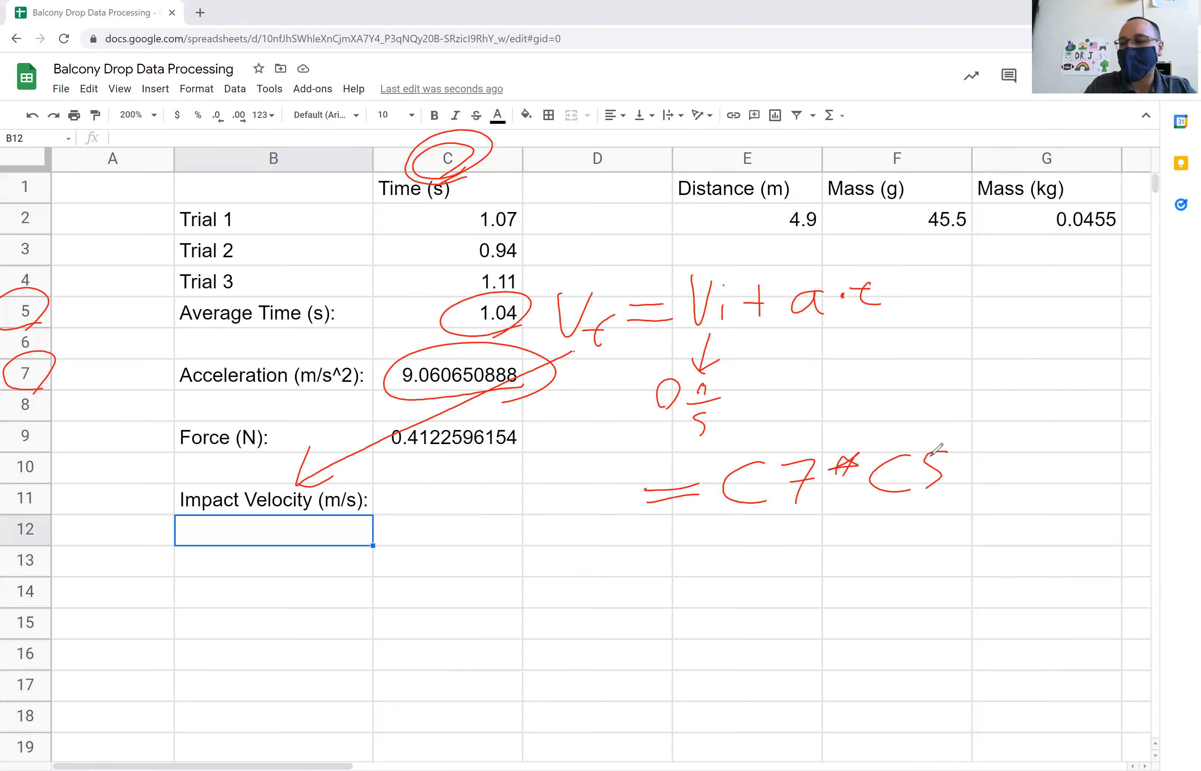
click(447, 499)
text(=c7*c5)
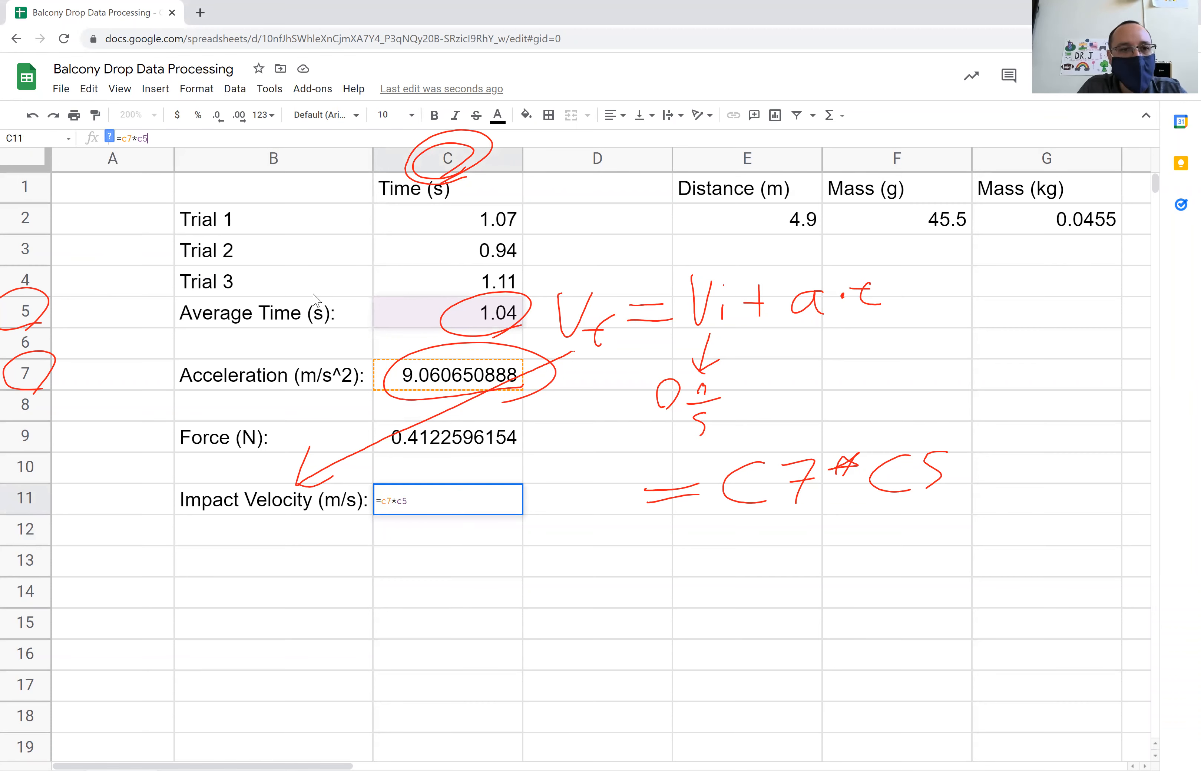
key(Return)
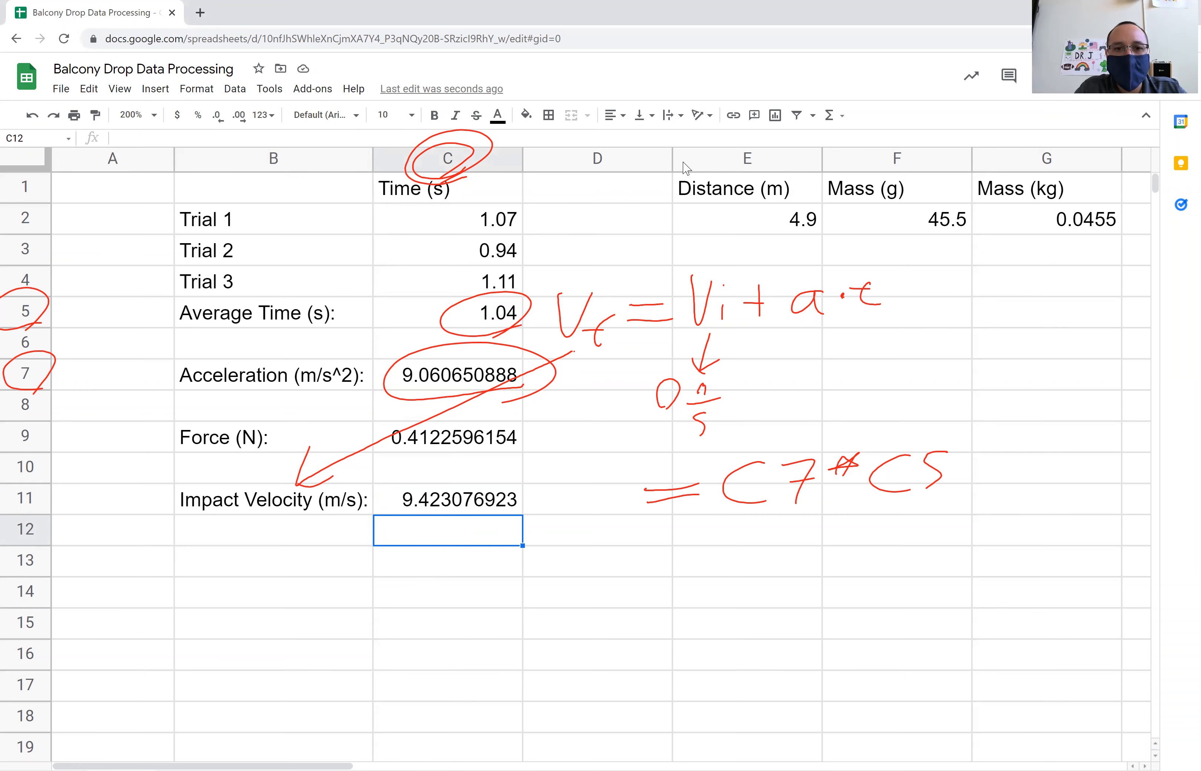
key(Escape)
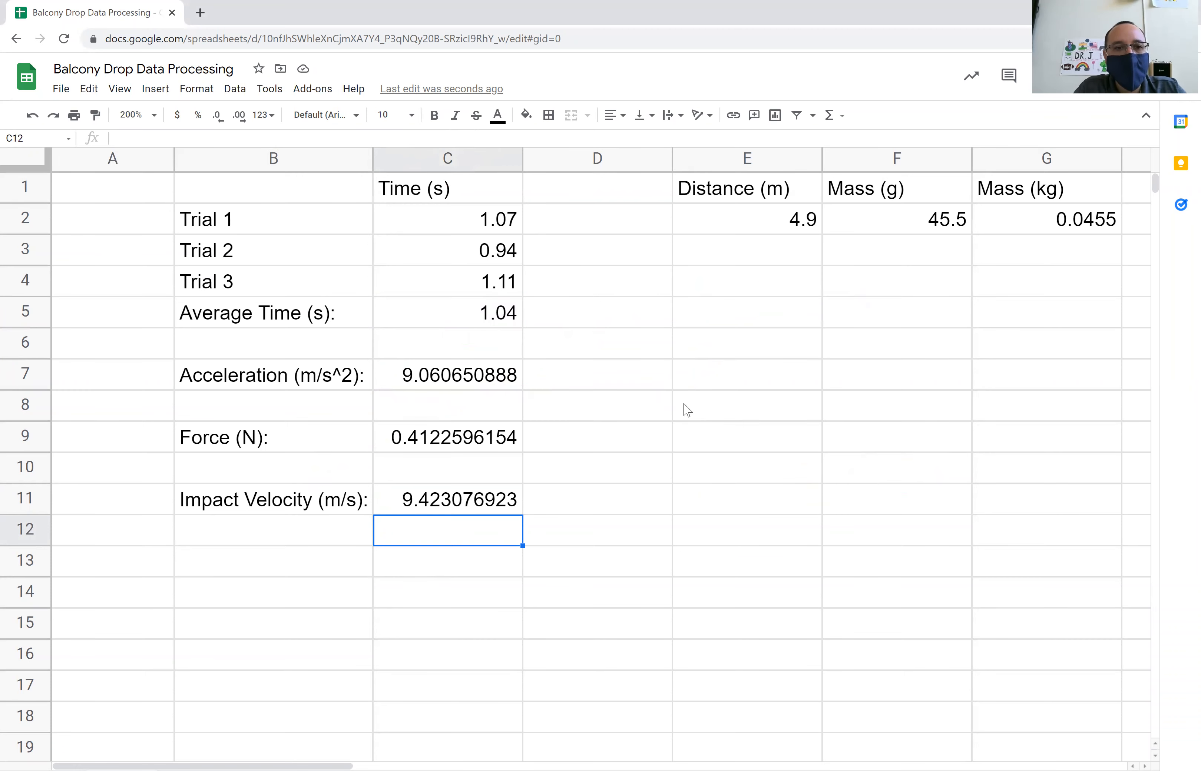
Step: Right-align the labels in column B and centre the contents of column C
click(274, 158)
click(615, 115)
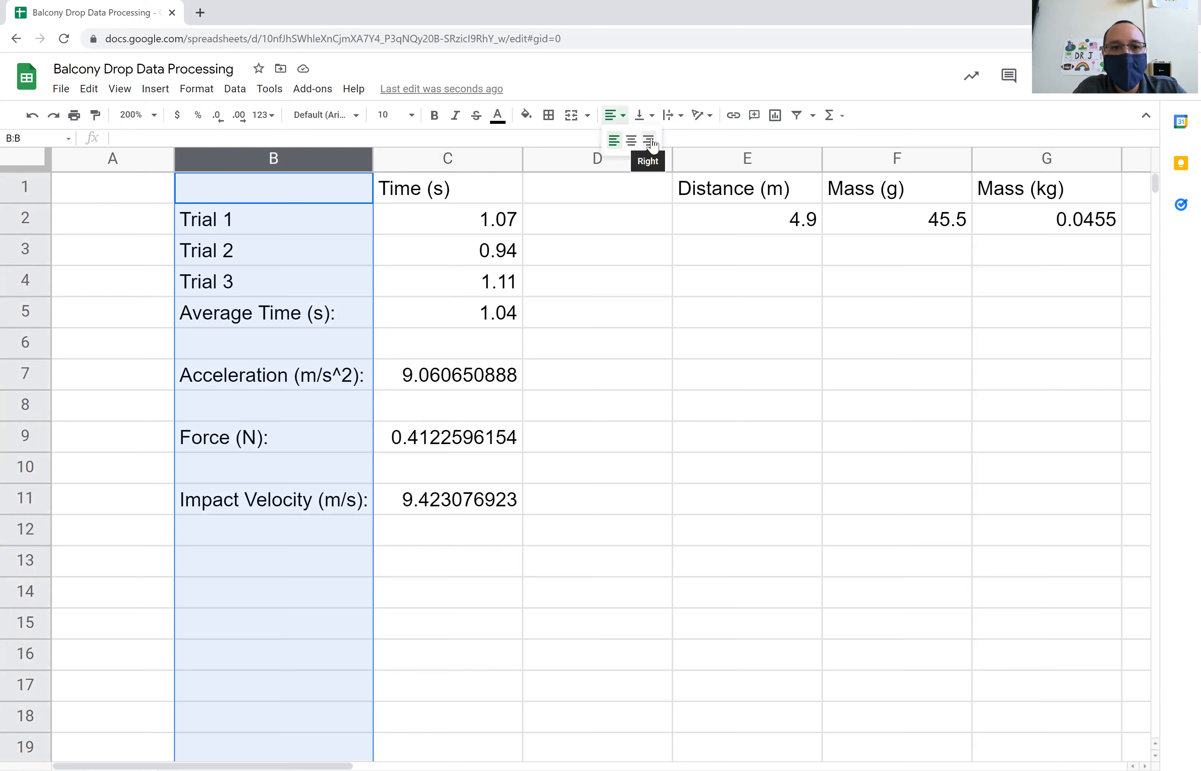
click(652, 139)
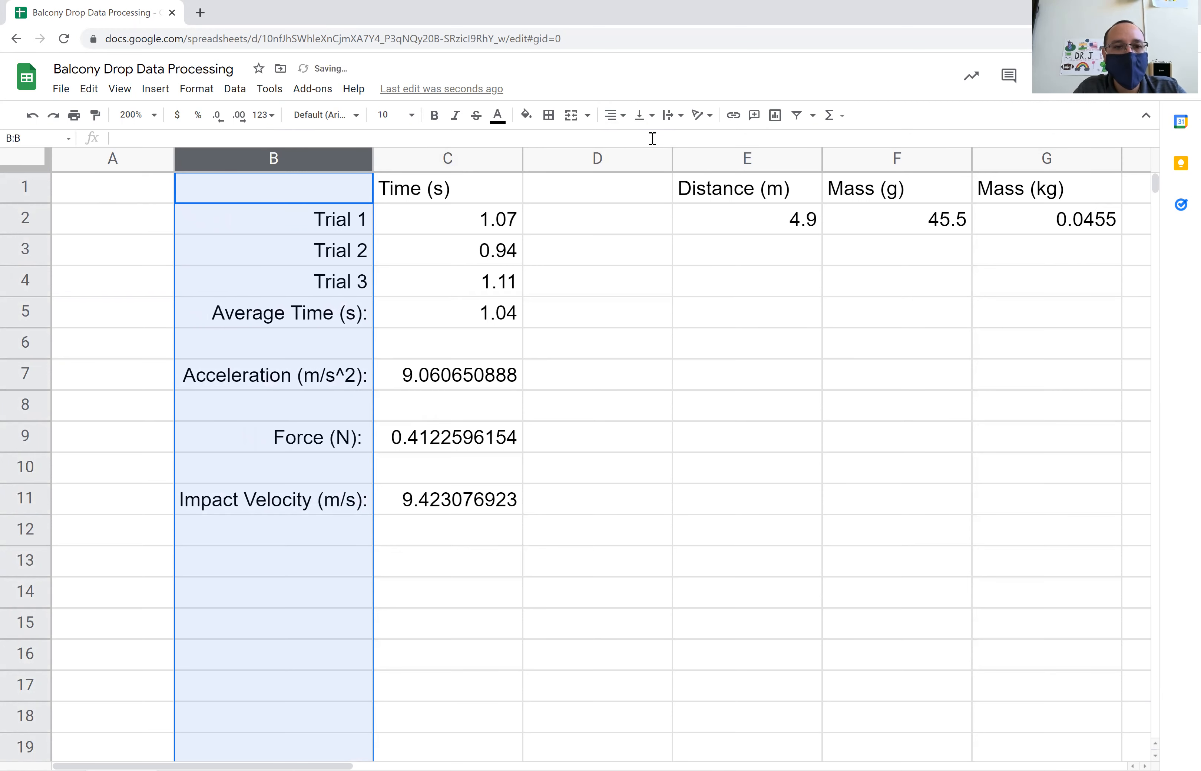
click(471, 153)
click(614, 115)
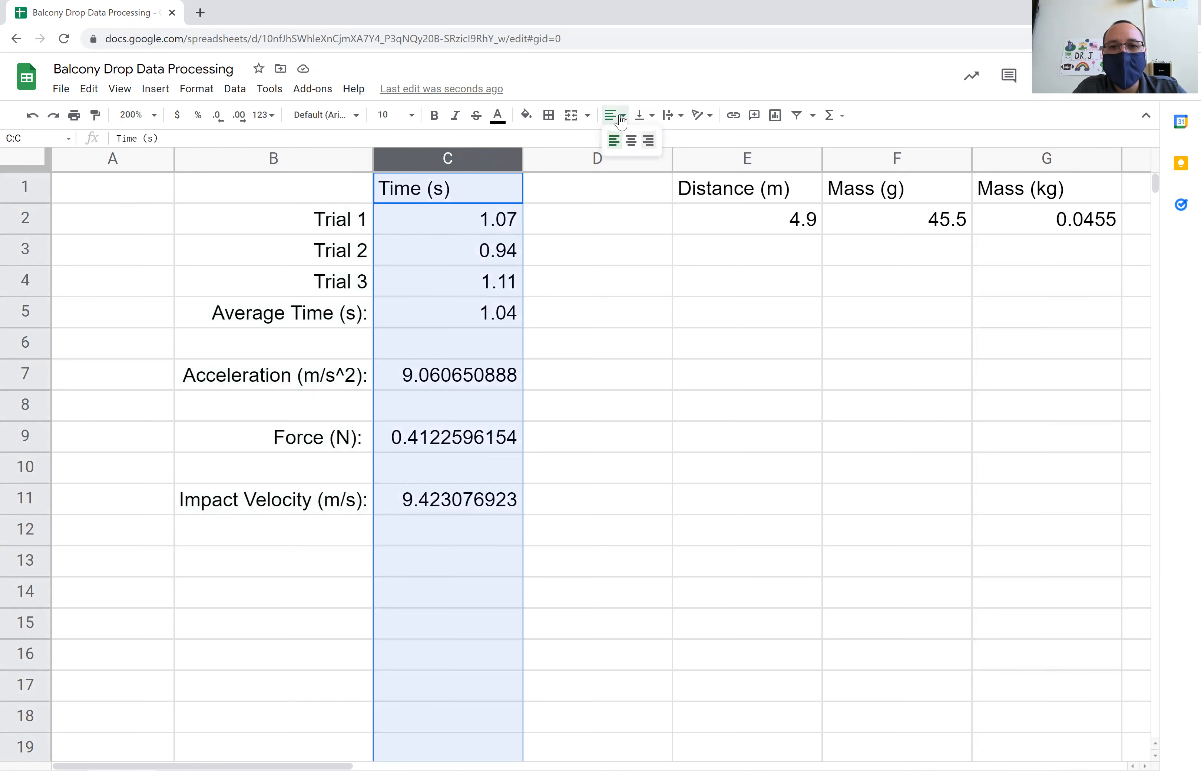
click(631, 141)
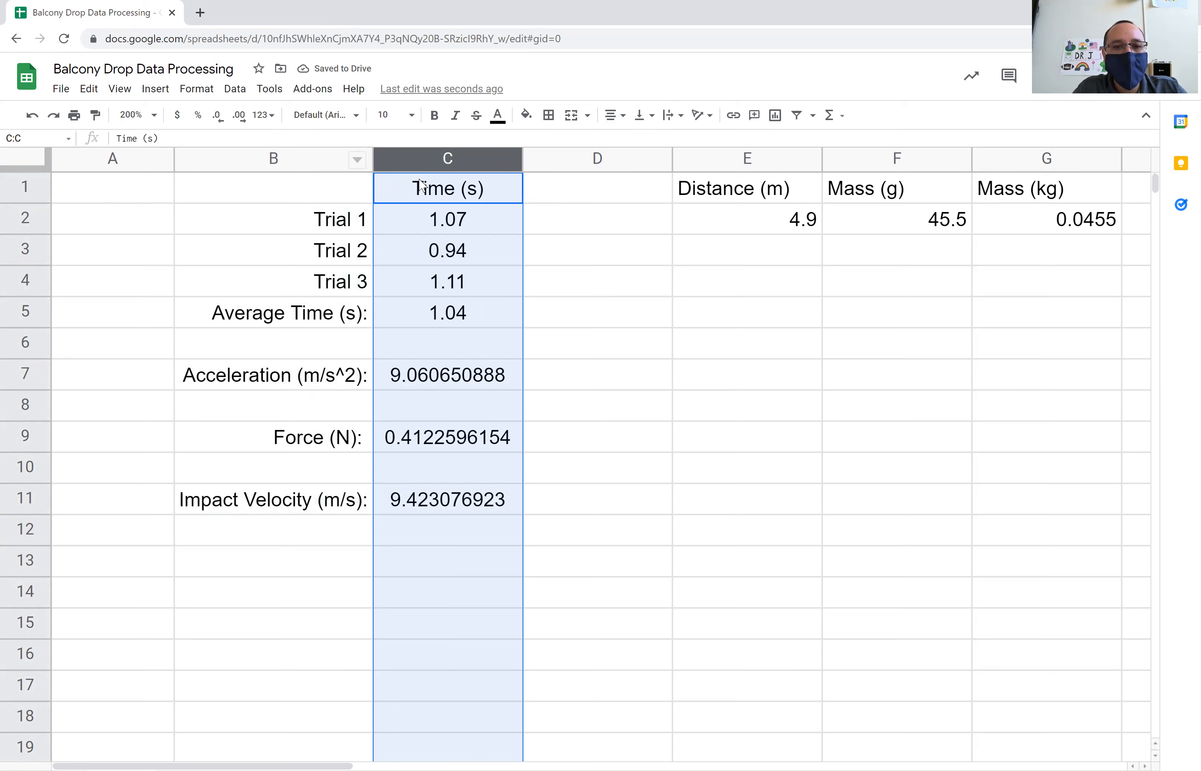
Step: Centre the contents of columns E through G, covering the distance and both mass columns
click(771, 160)
key(shift+Right)
key(shift+Right)
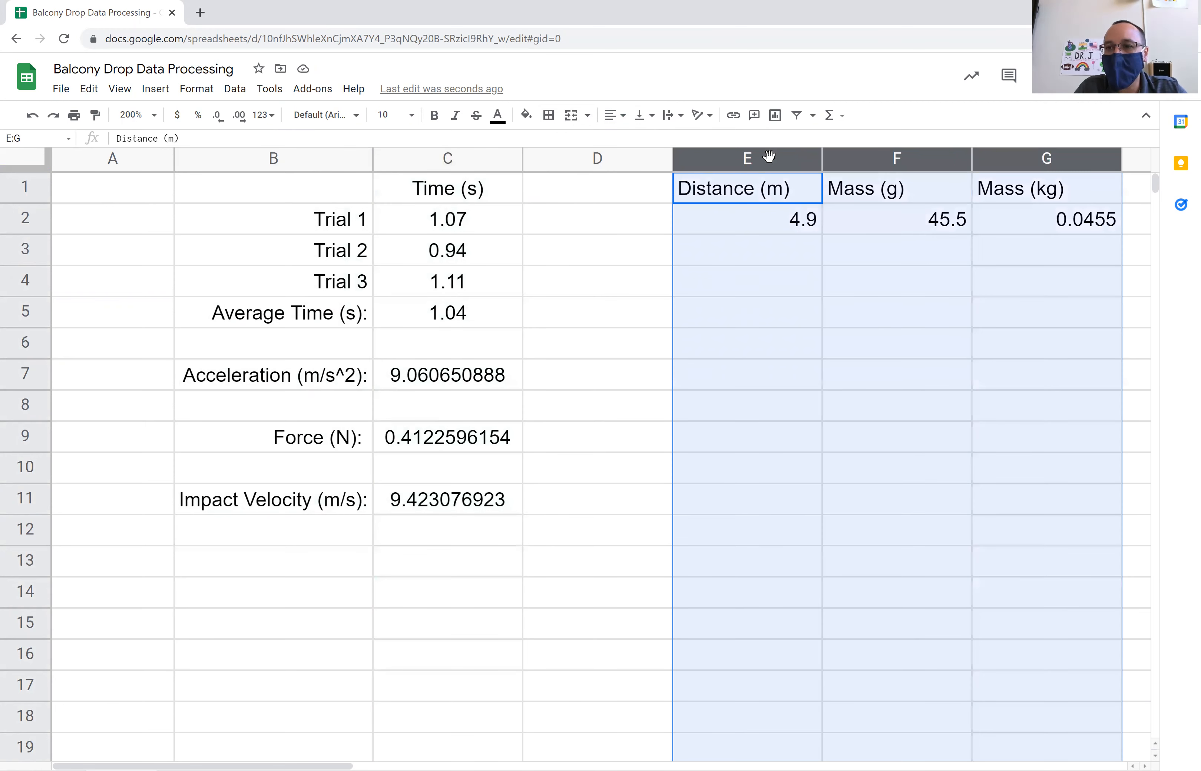
click(611, 116)
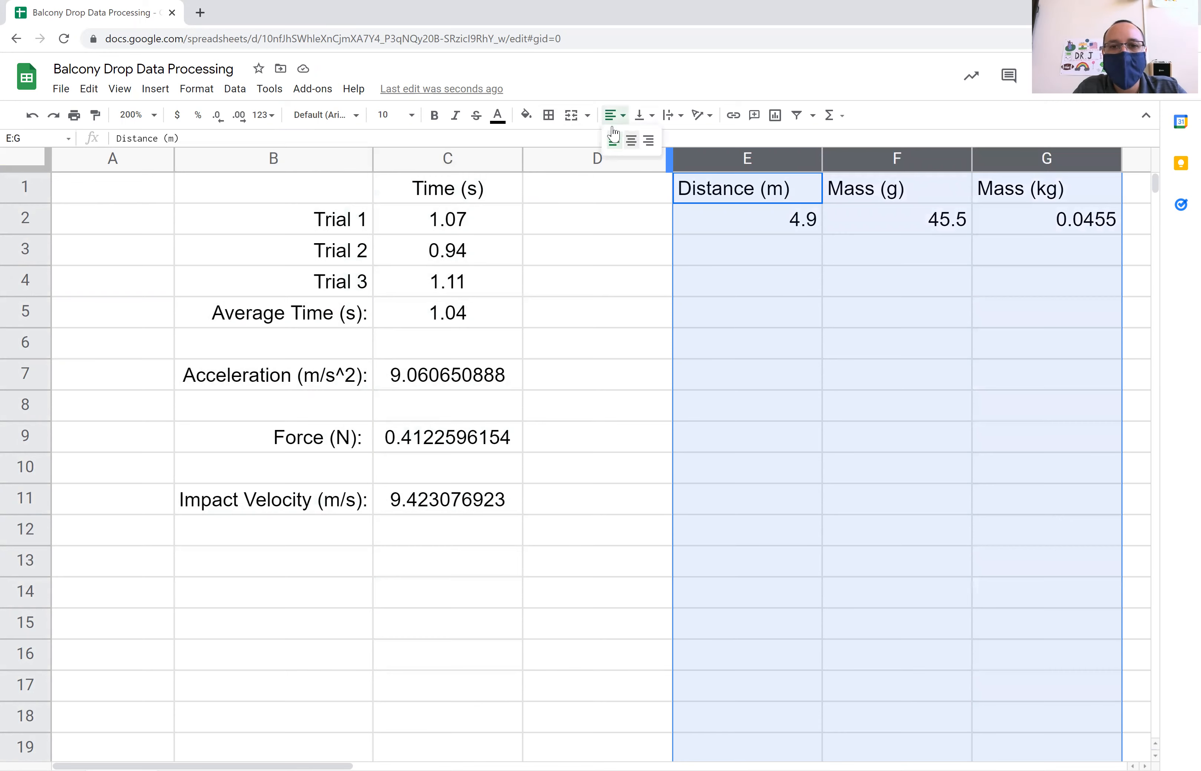
click(632, 144)
click(615, 284)
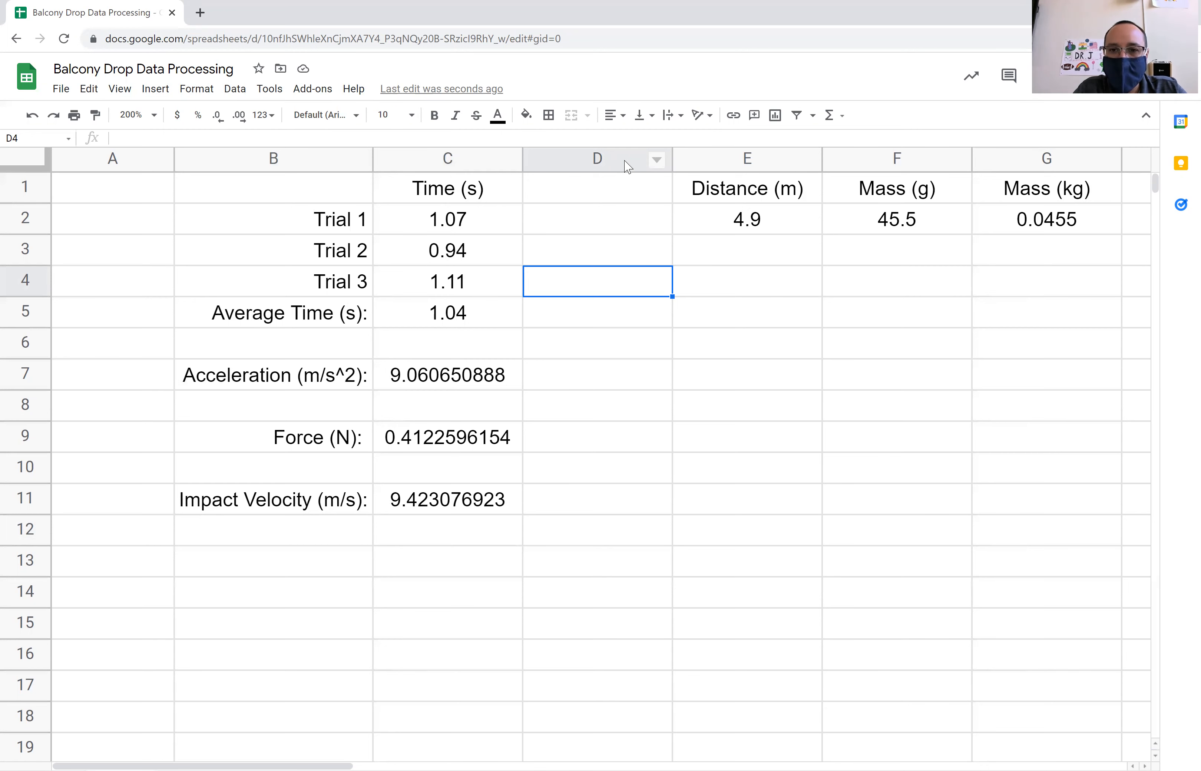
Step: Make all the column headers in row 1 bold
click(25, 186)
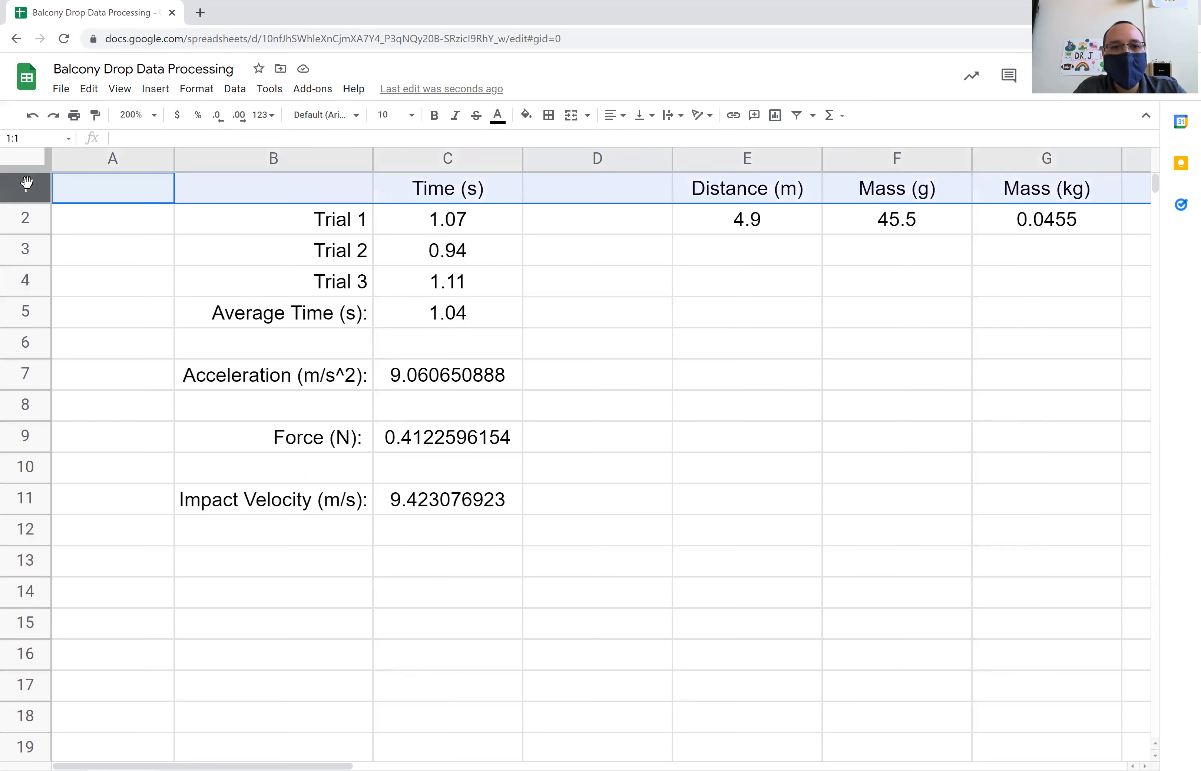
click(437, 120)
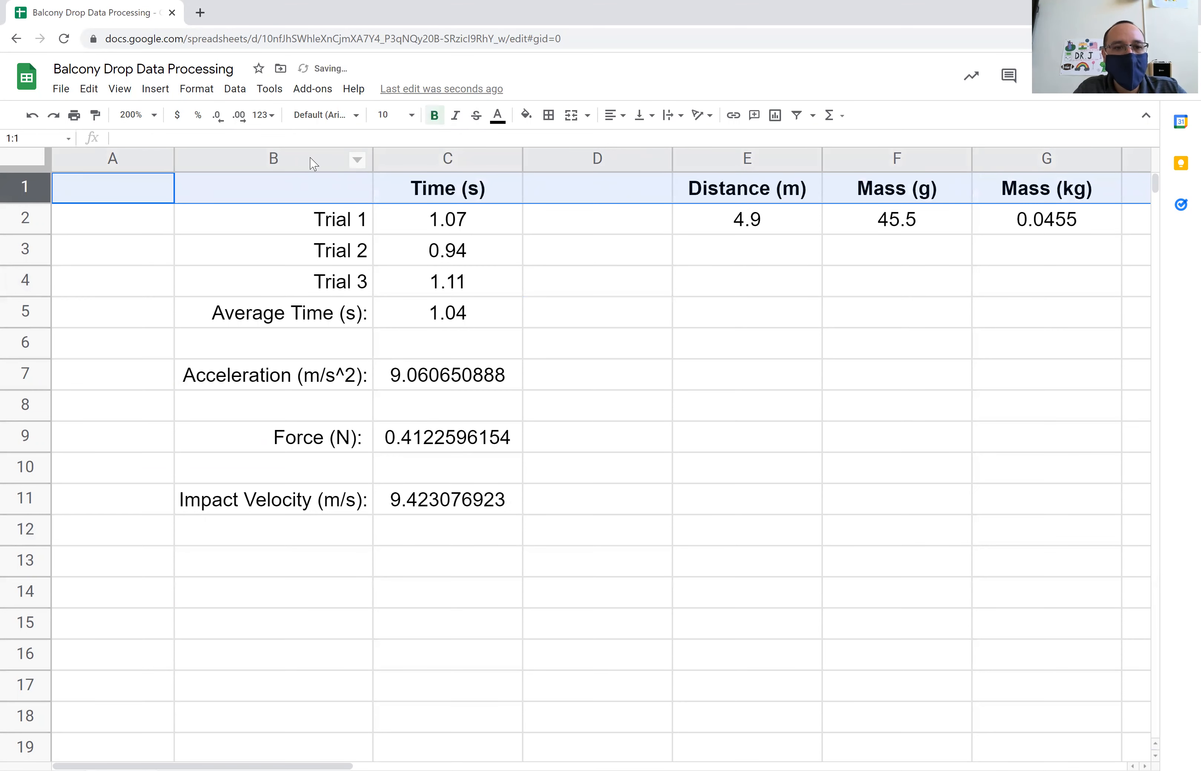
Step: Make all the row labels in column B bold
click(309, 157)
click(438, 121)
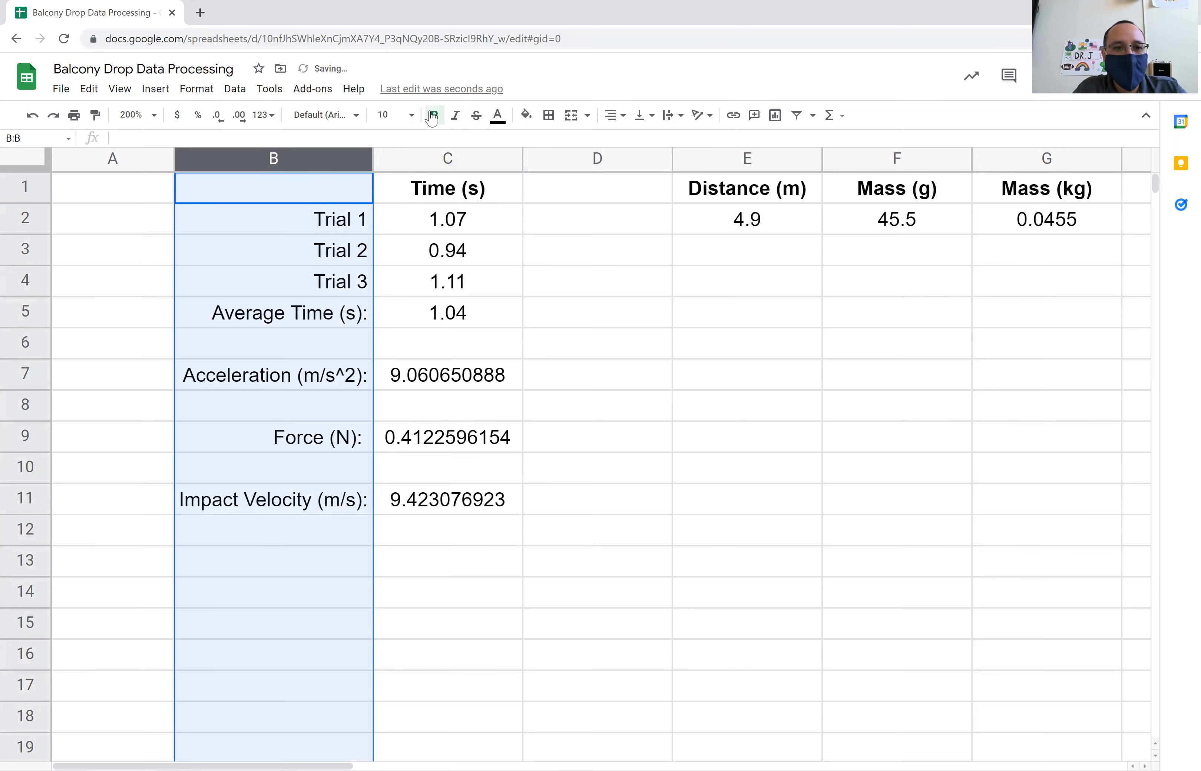
click(435, 117)
click(550, 256)
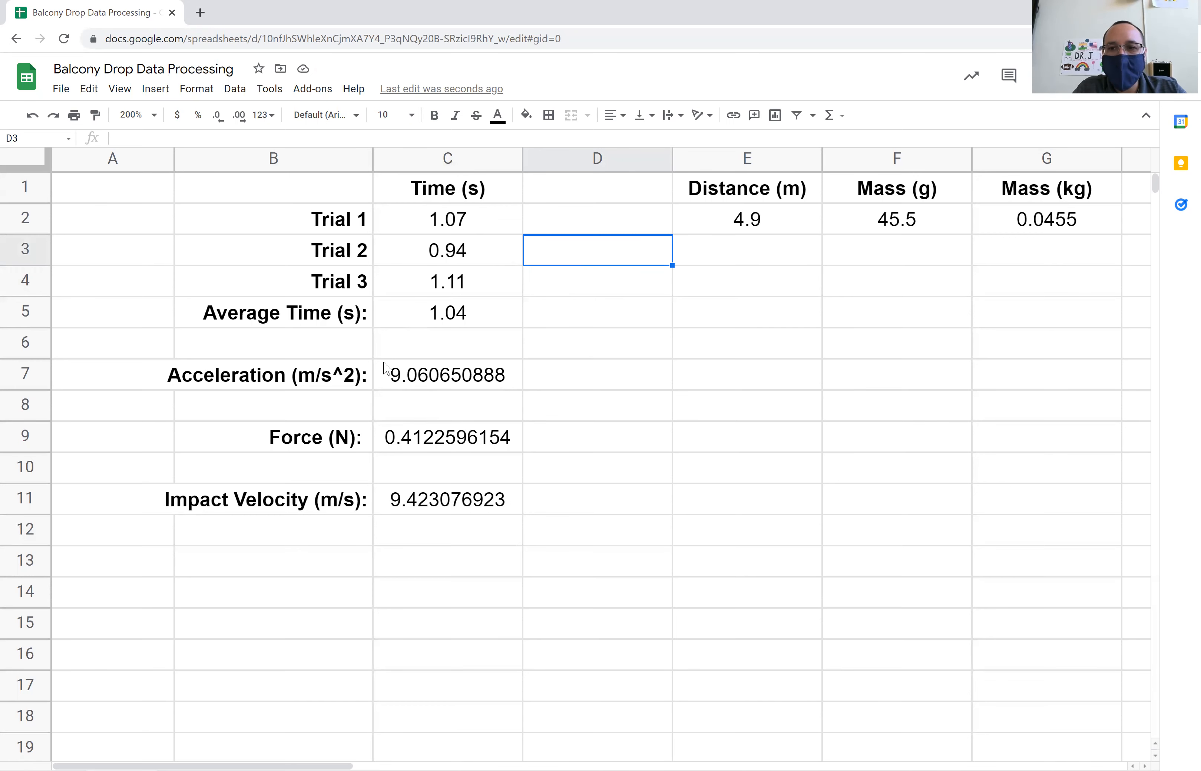
Step: Select the calculated results in C7 through C11, check the sheet's cleanup suggestions and close them without applying any
drag(386, 373, 449, 504)
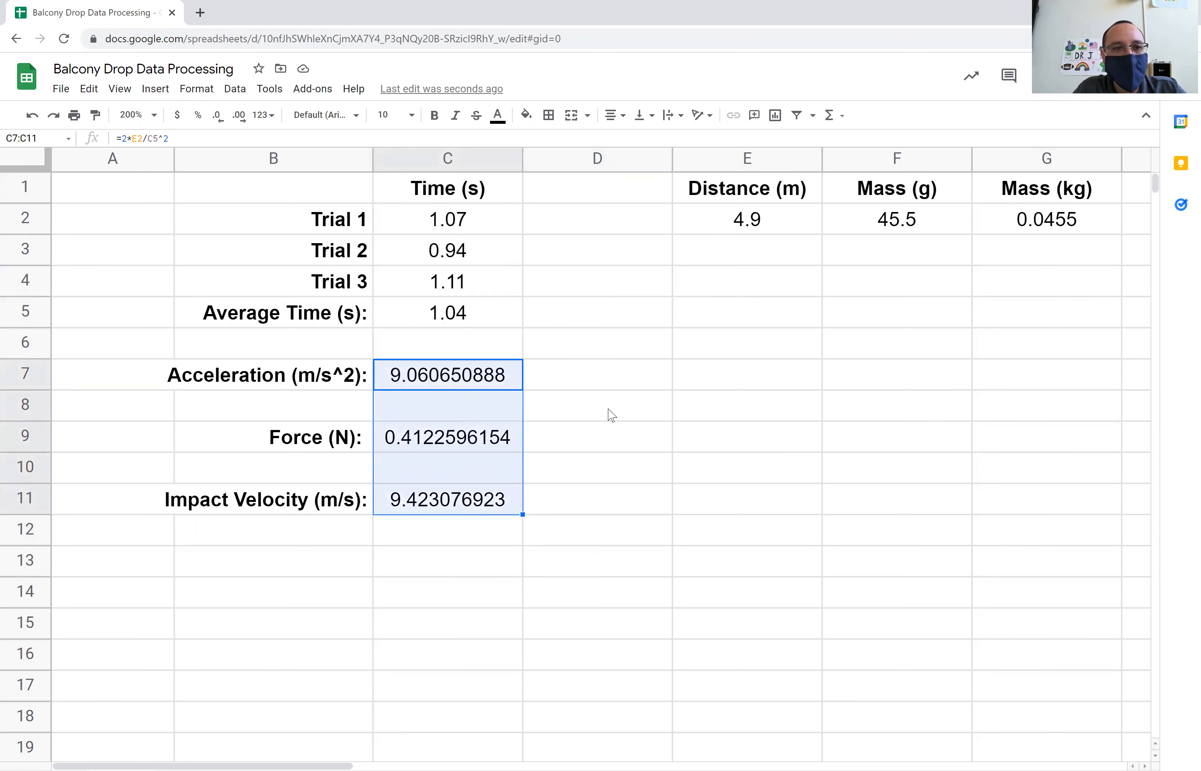
click(244, 92)
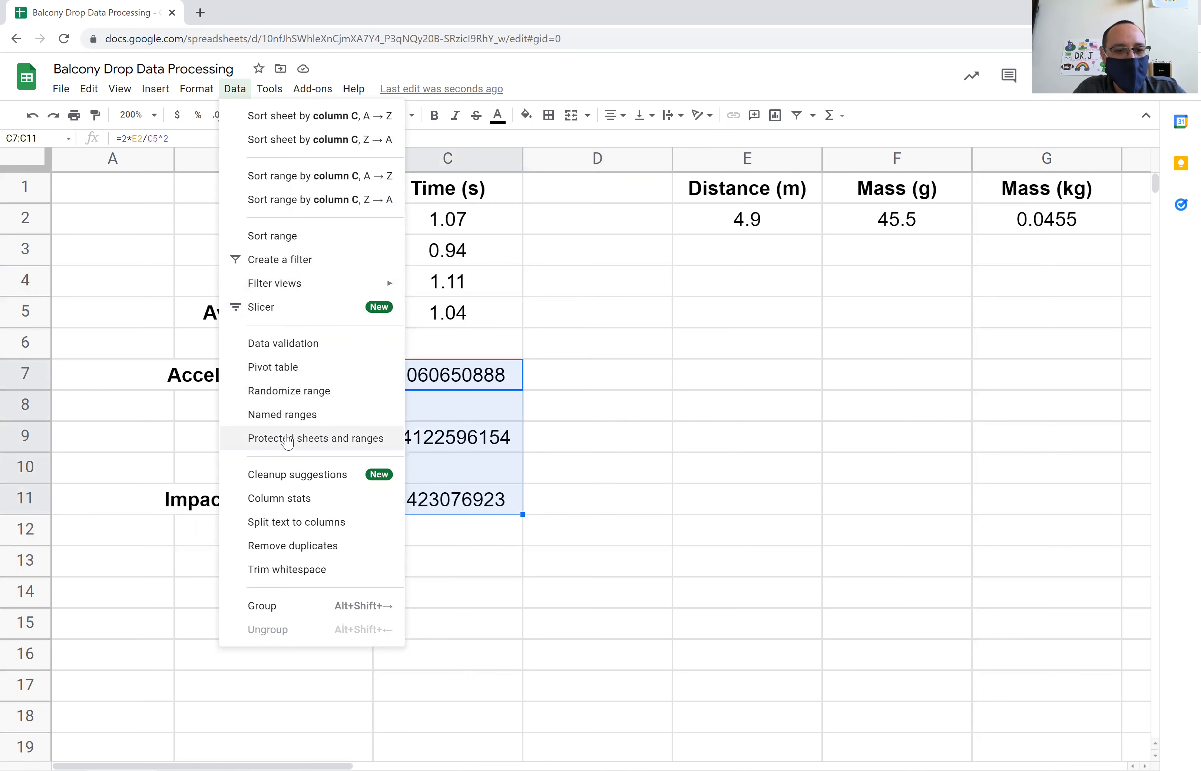
click(293, 474)
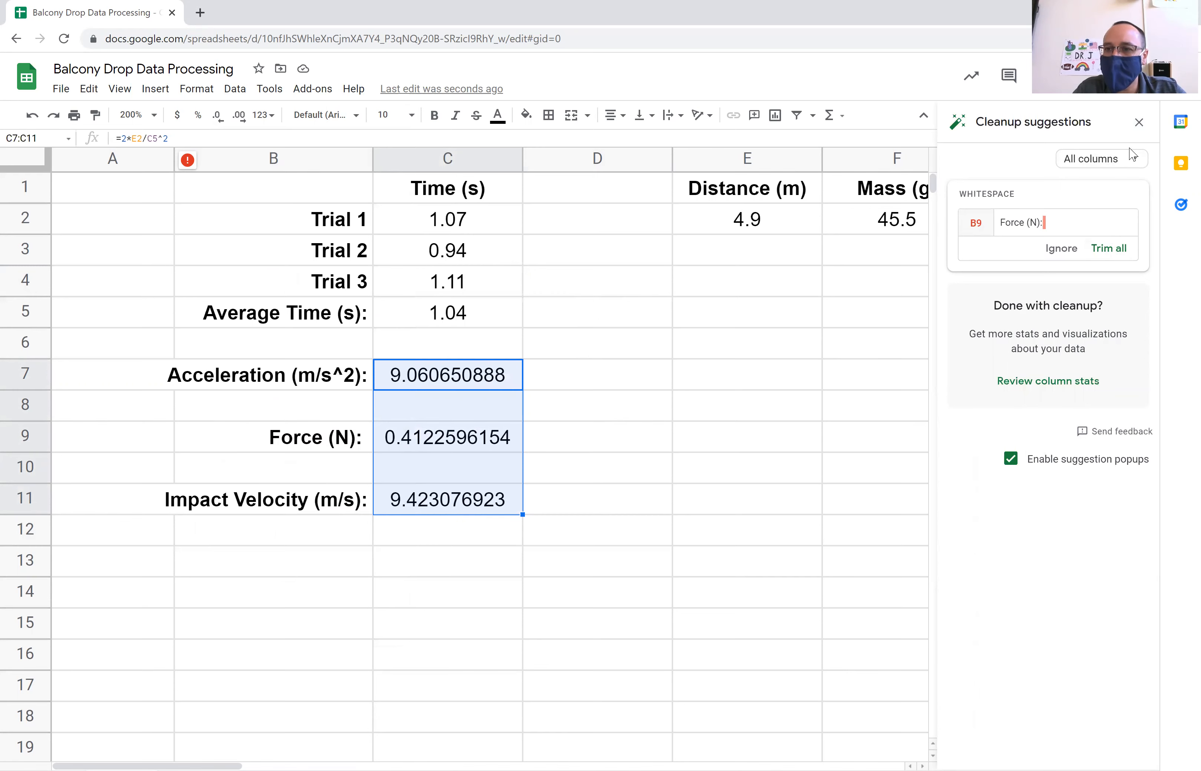
click(1140, 124)
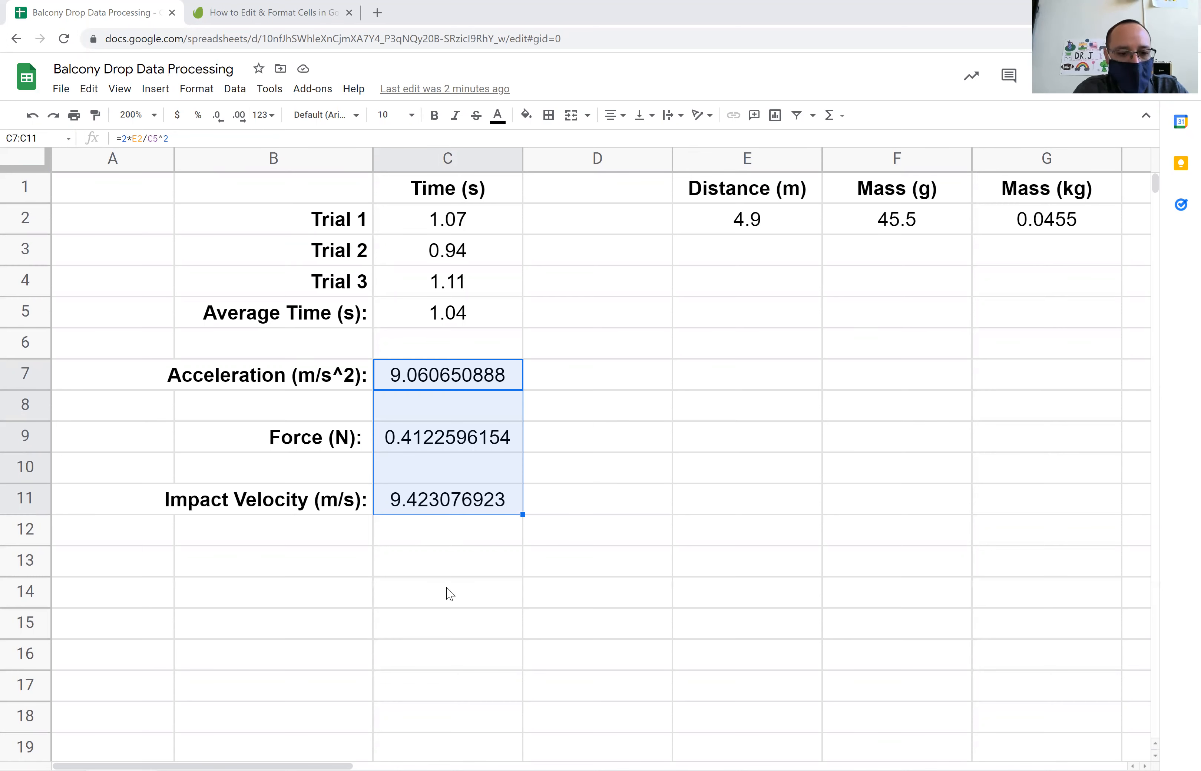
Step: Reduce the acceleration, force and impact velocity results in C7 through C11 to two decimal places
click(222, 126)
click(222, 126)
click(222, 126)
click(223, 126)
click(222, 126)
click(222, 126)
click(222, 126)
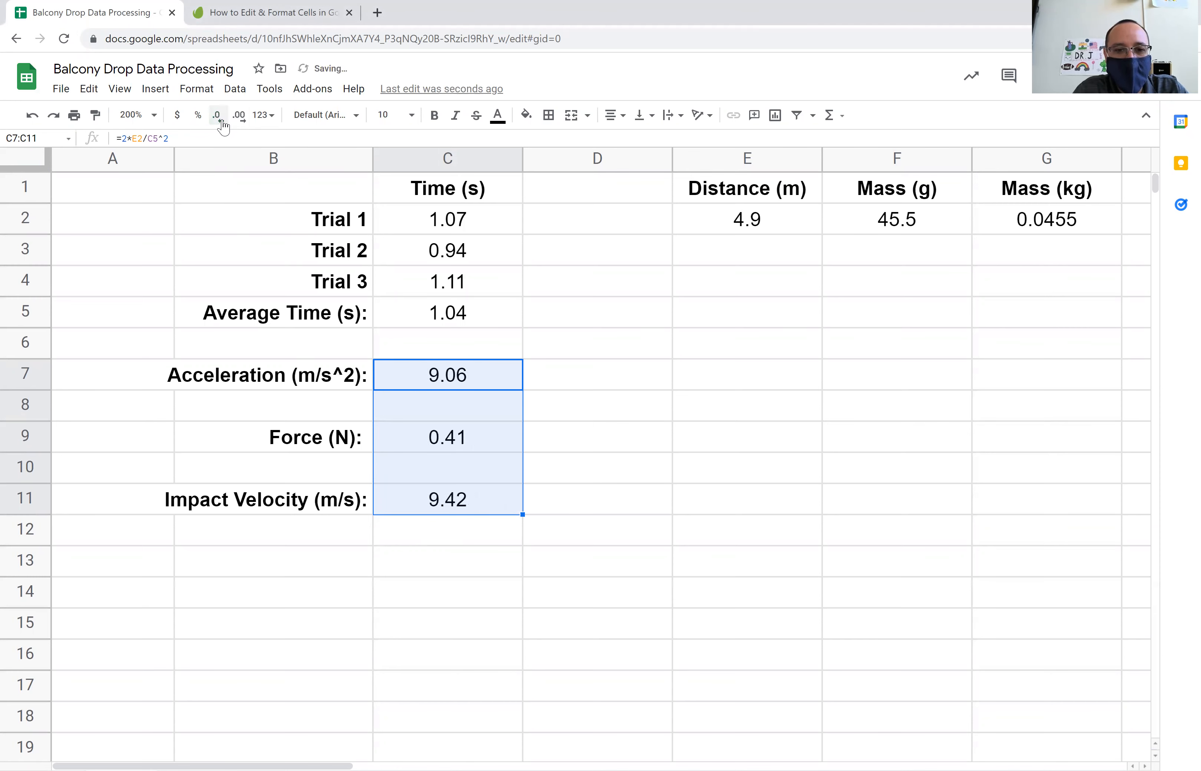
click(225, 223)
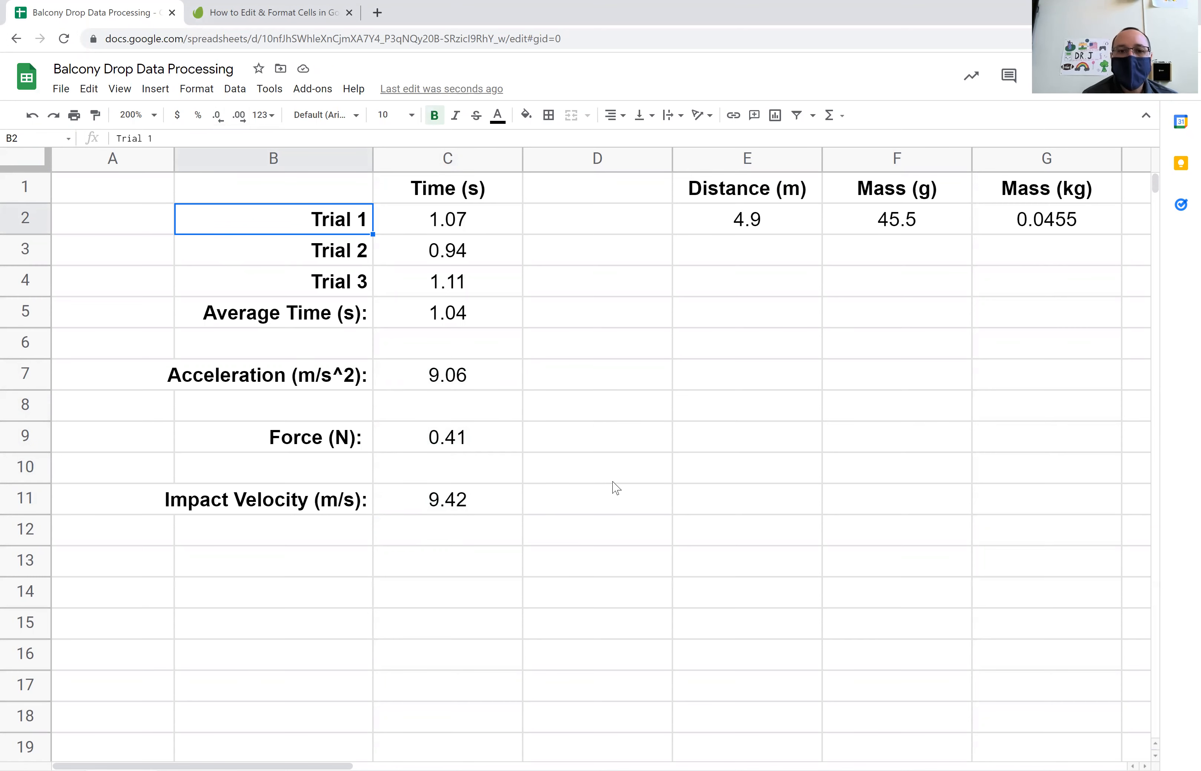
Step: Select the empty column D, try moving it one position to the left and undo the move
click(619, 160)
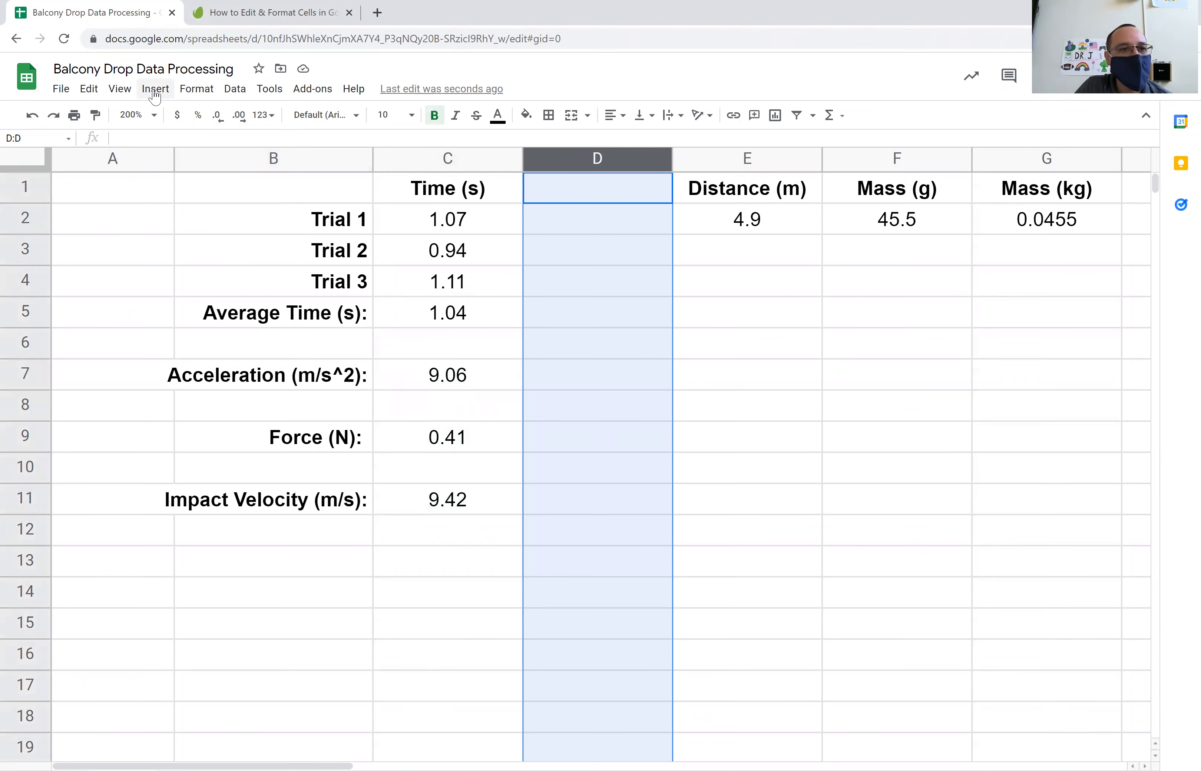
click(89, 92)
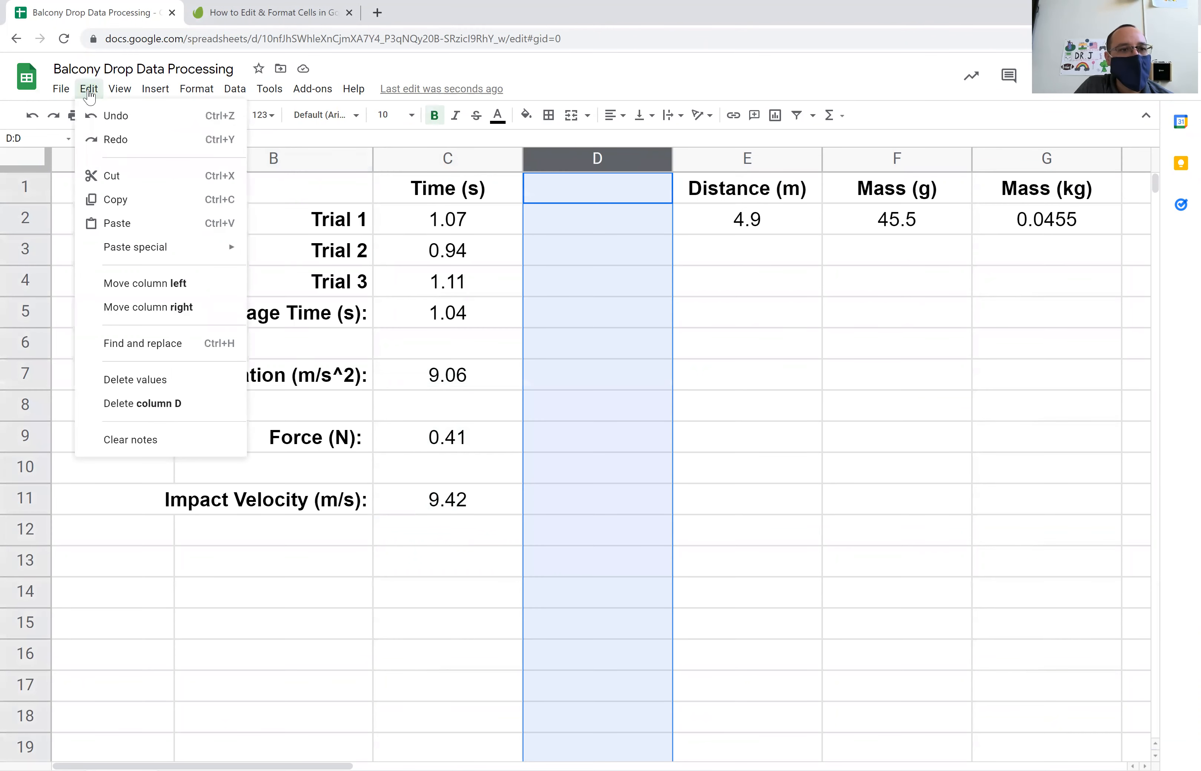
click(129, 287)
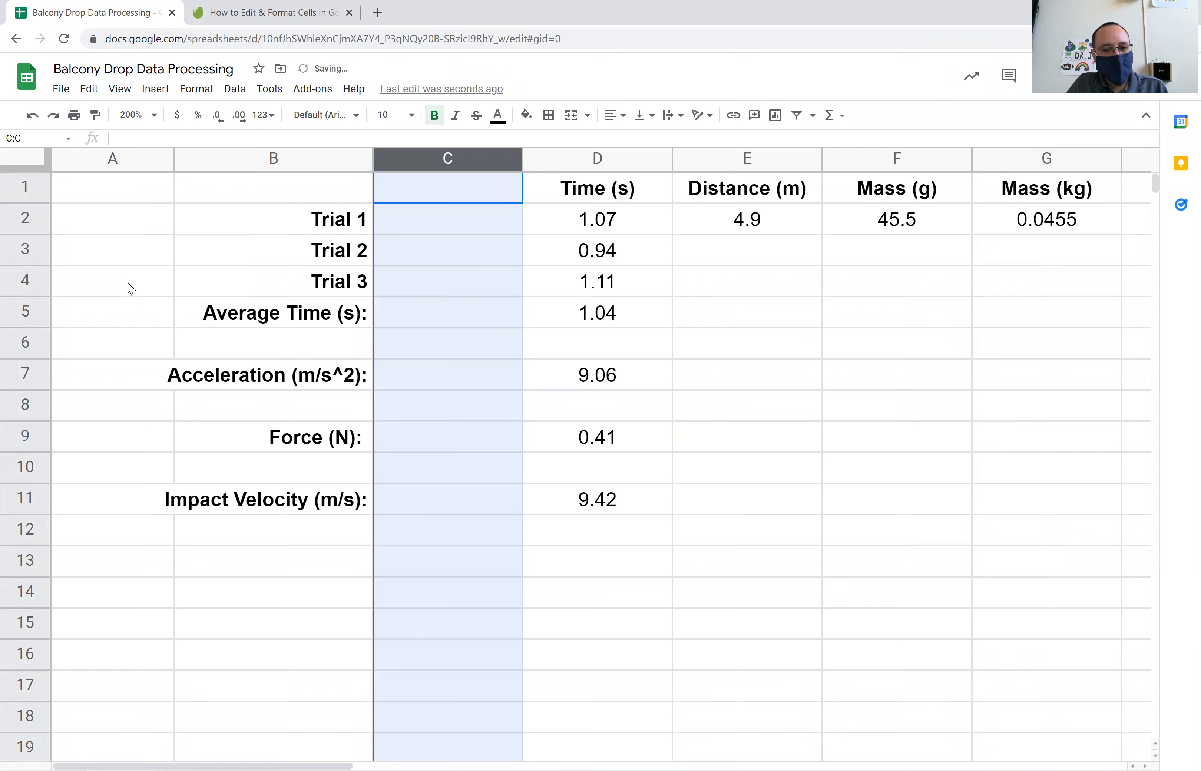
key(ctrl+z)
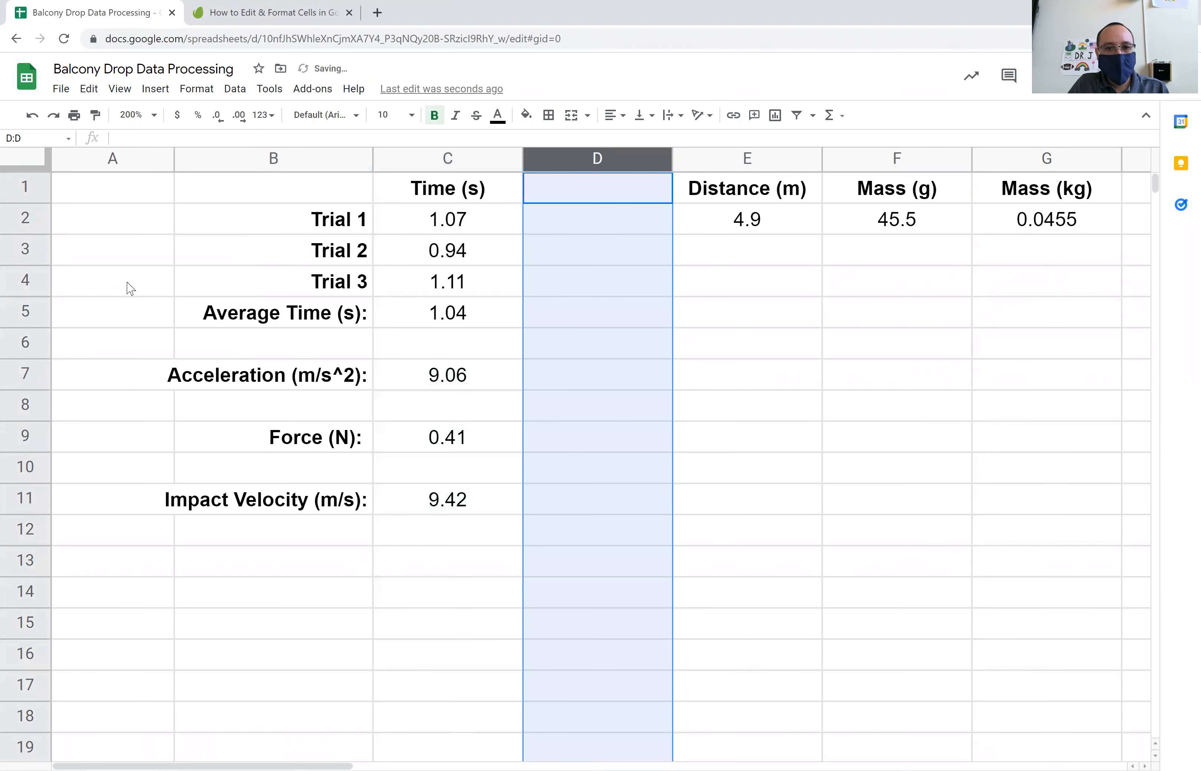
Step: Delete the empty column D between the time and distance columns
click(90, 91)
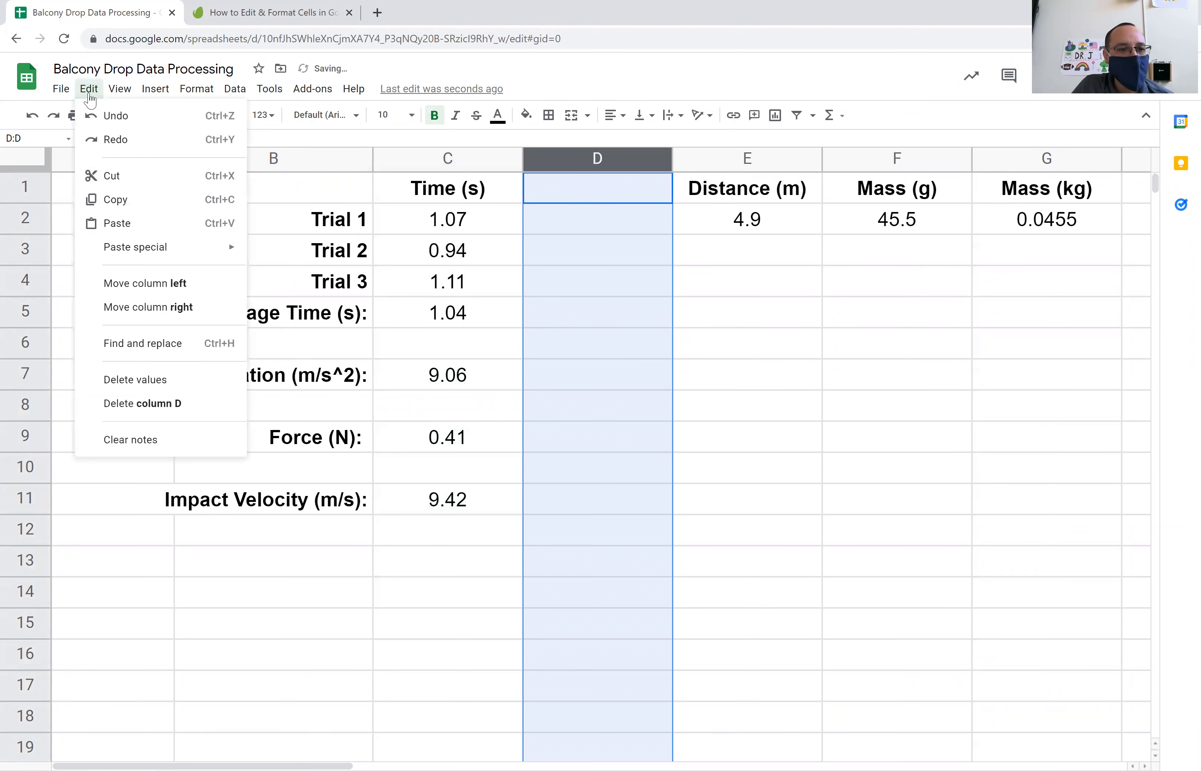
click(123, 404)
click(1020, 376)
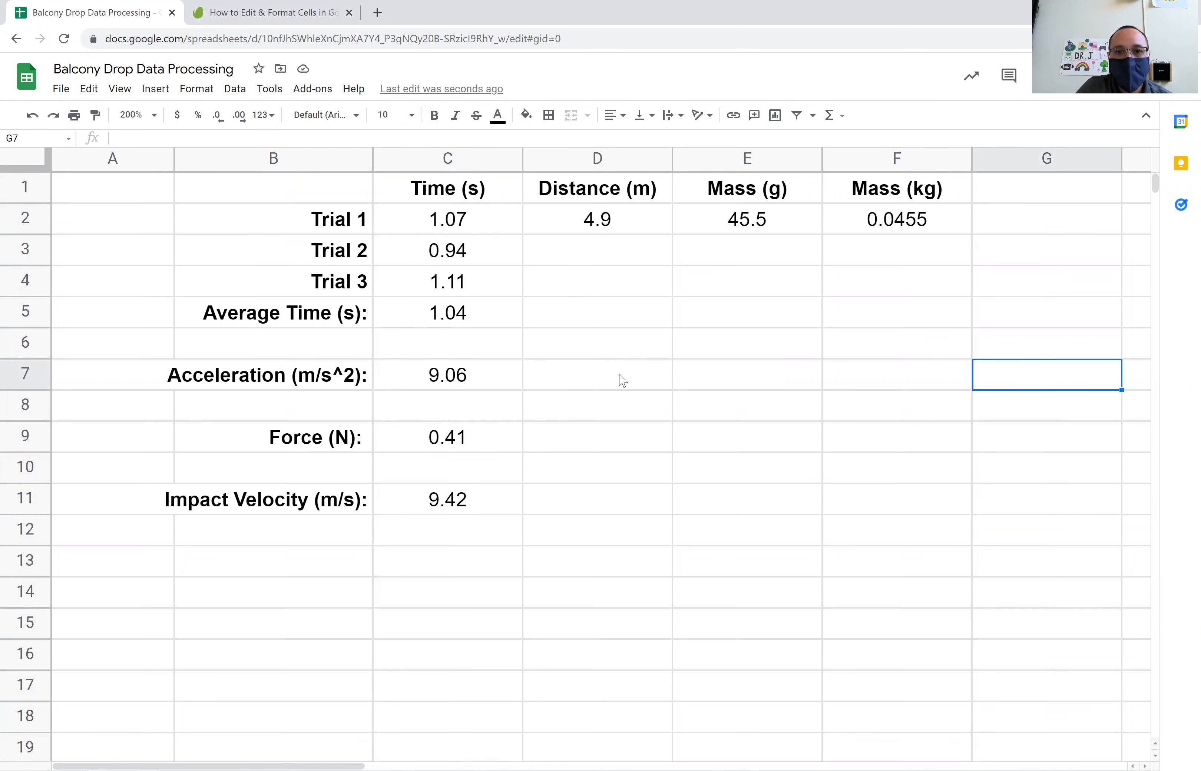
Step: Narrow column A and widen column B so the longest bold labels fit inside column B
drag(174, 158, 140, 158)
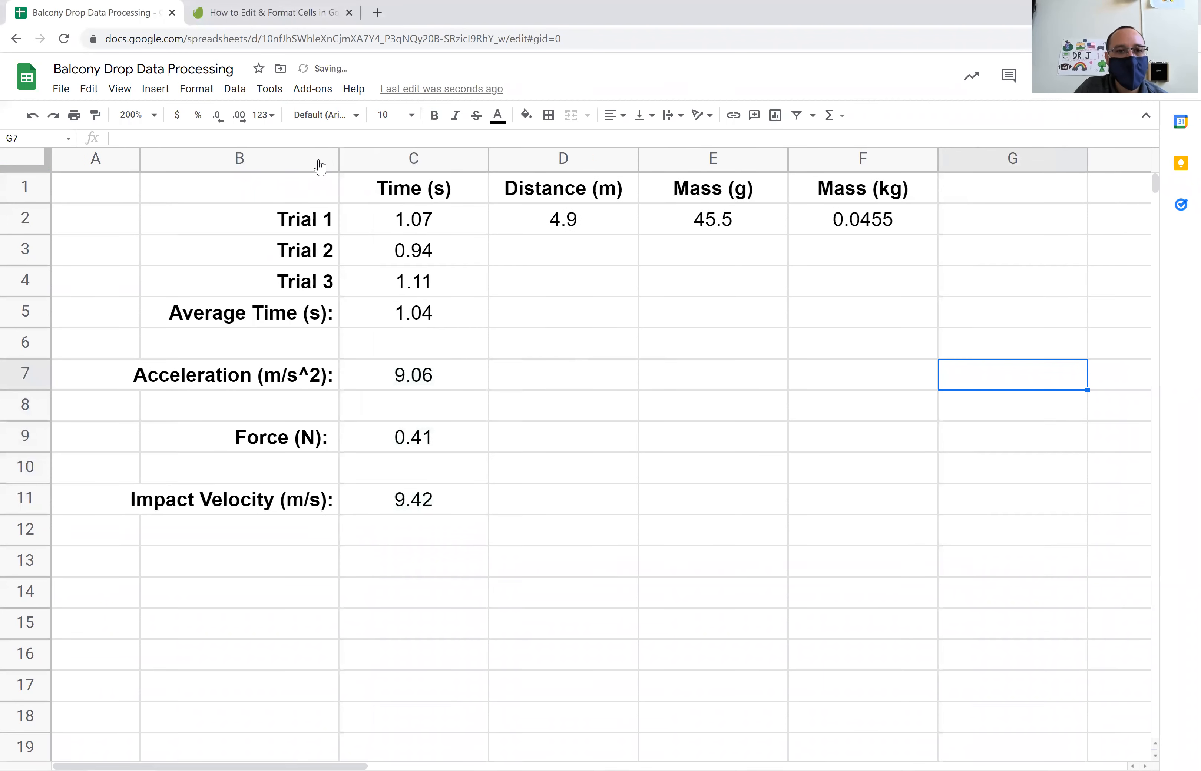
drag(338, 158, 371, 159)
Step: Add an outer border around the whole data block from B1 to F11
drag(230, 192, 889, 499)
click(548, 115)
click(633, 144)
click(1026, 346)
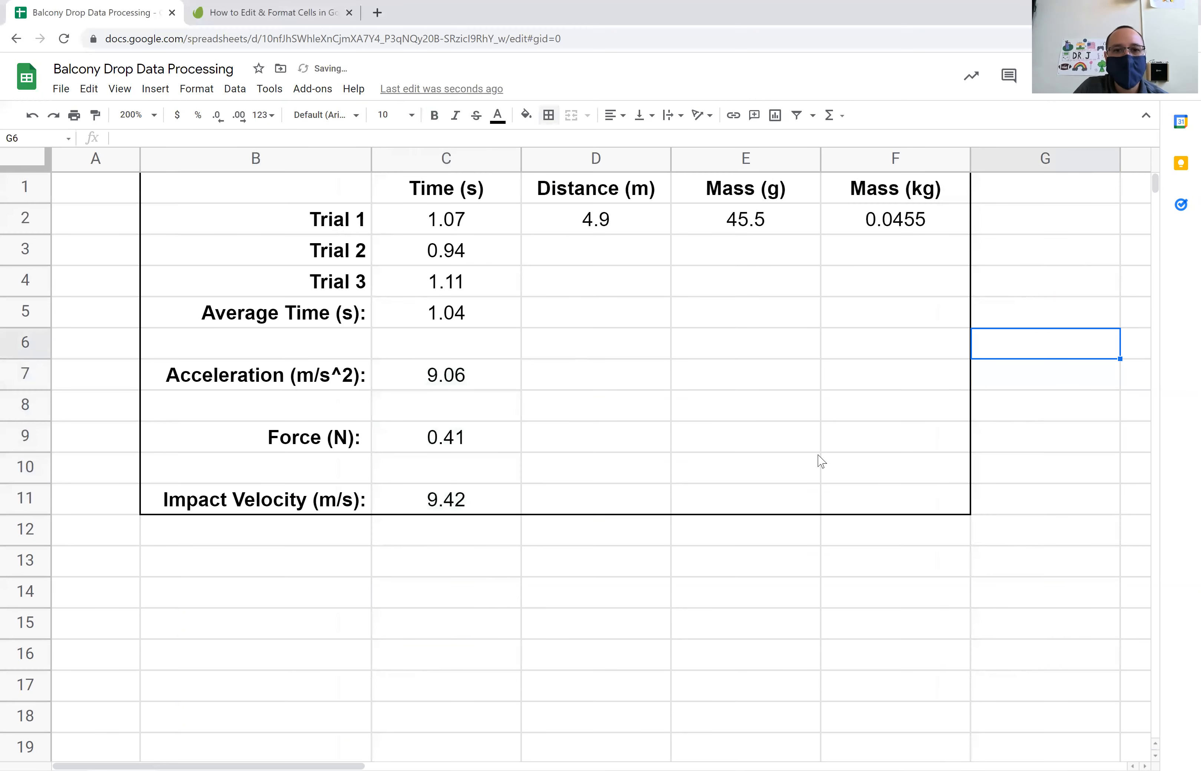
click(806, 598)
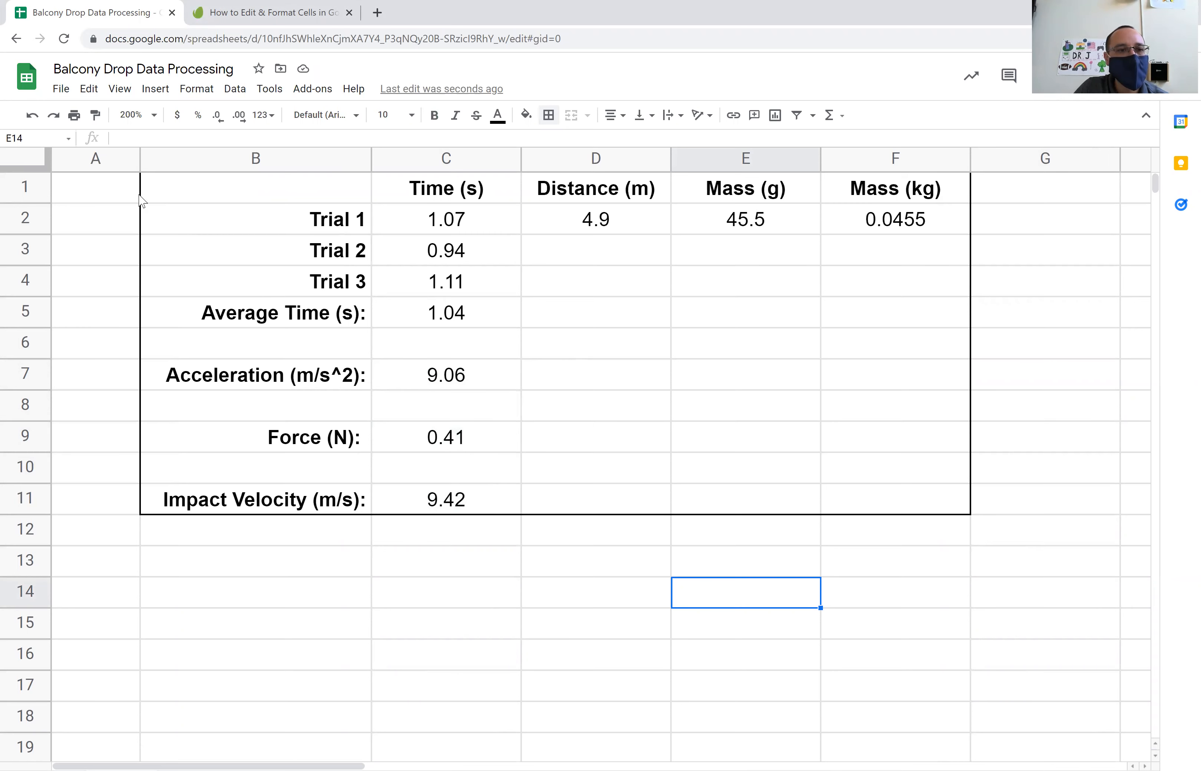
Step: Insert a blank row above the header row 1
click(20, 188)
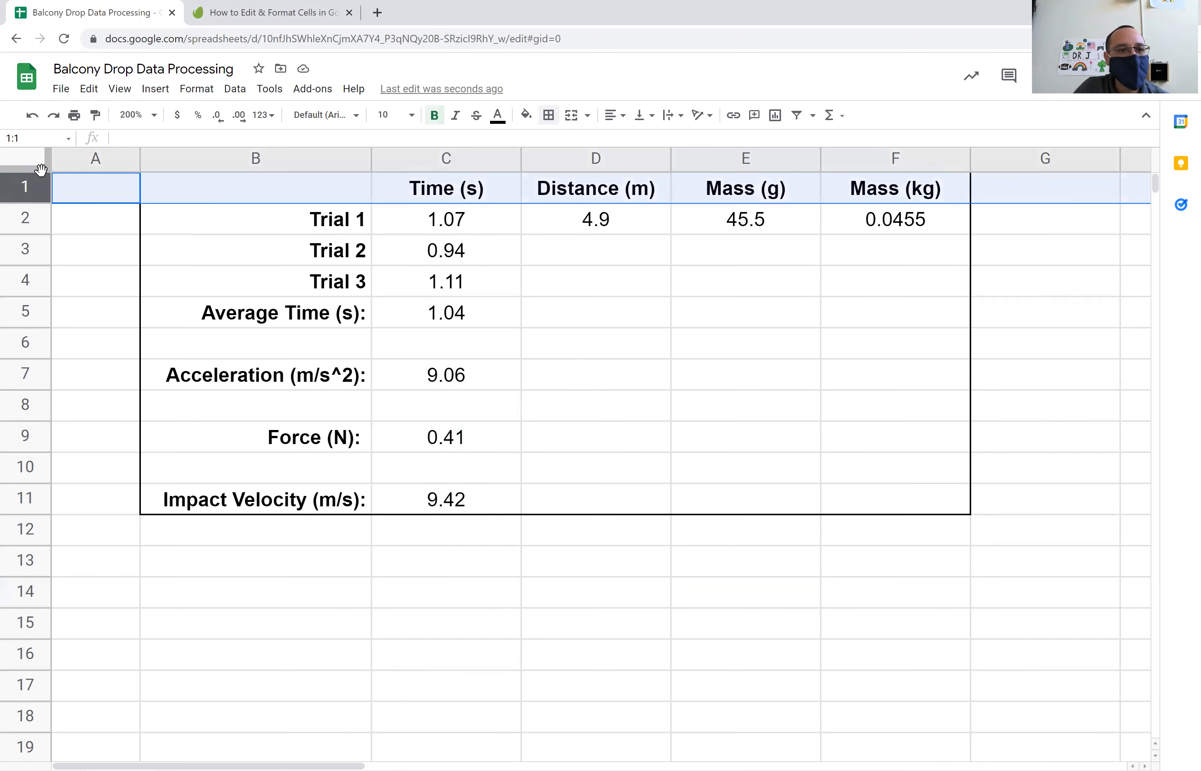
click(149, 91)
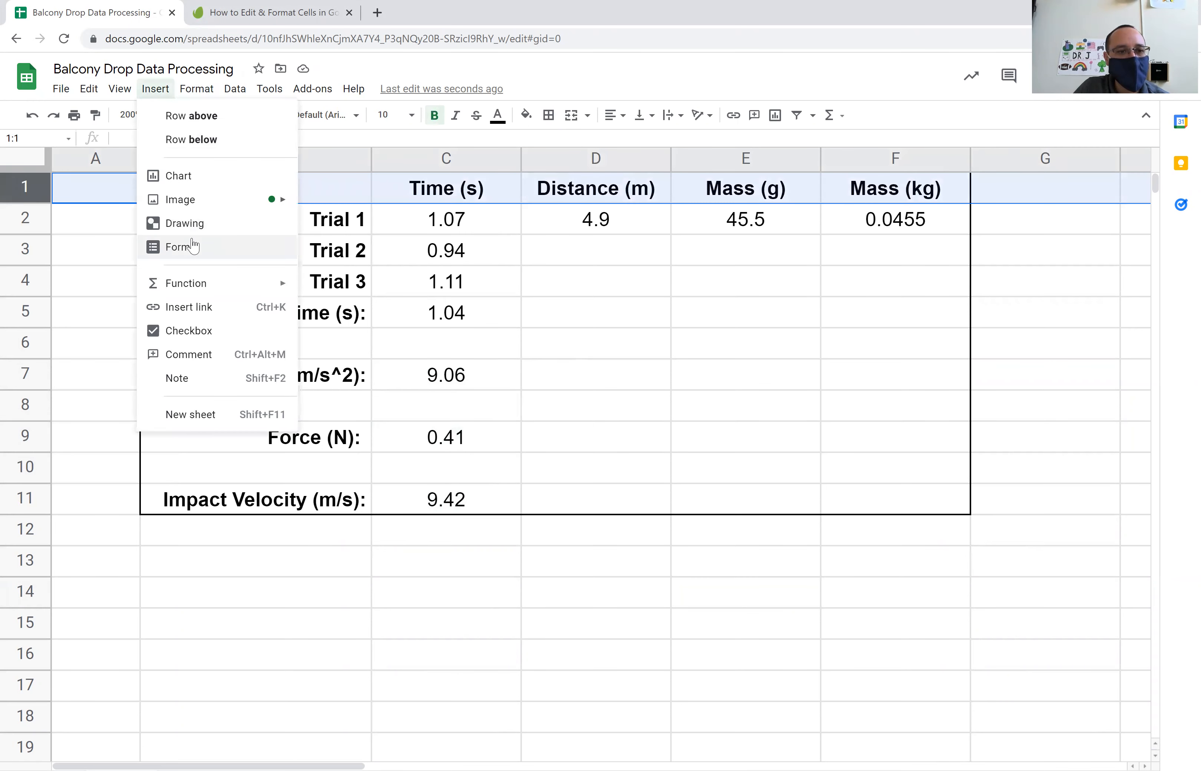
click(207, 117)
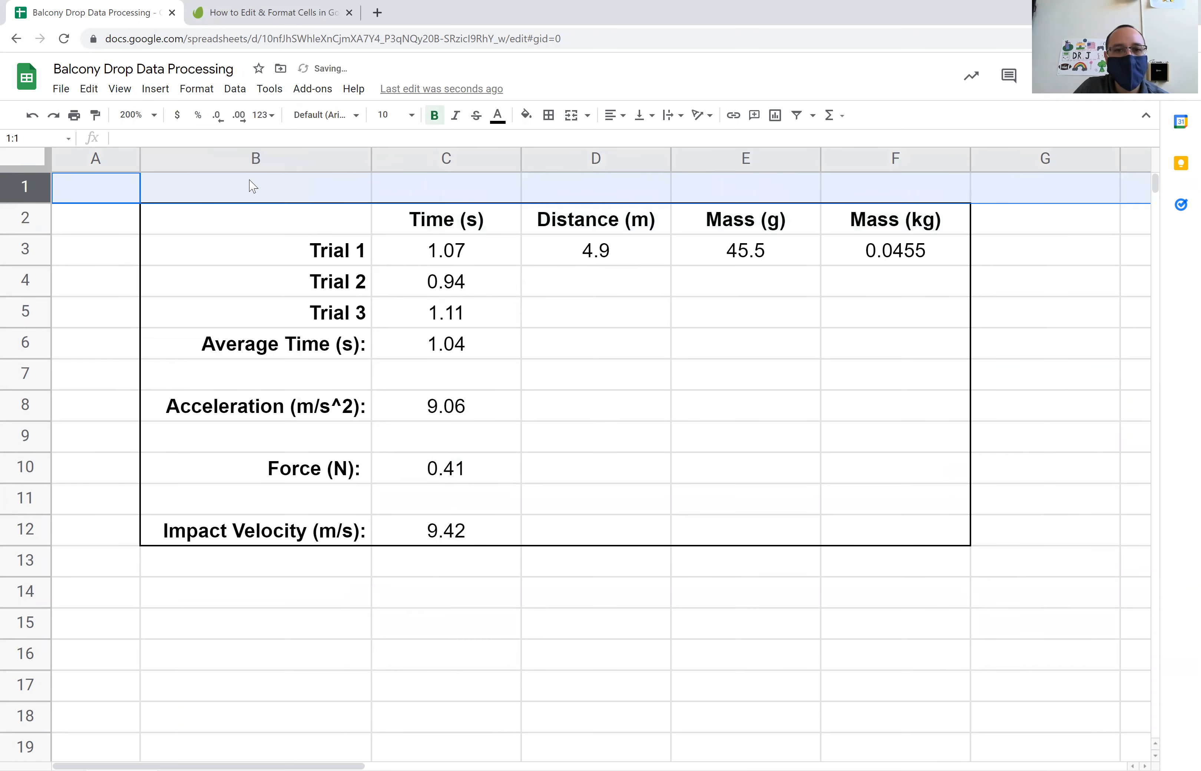